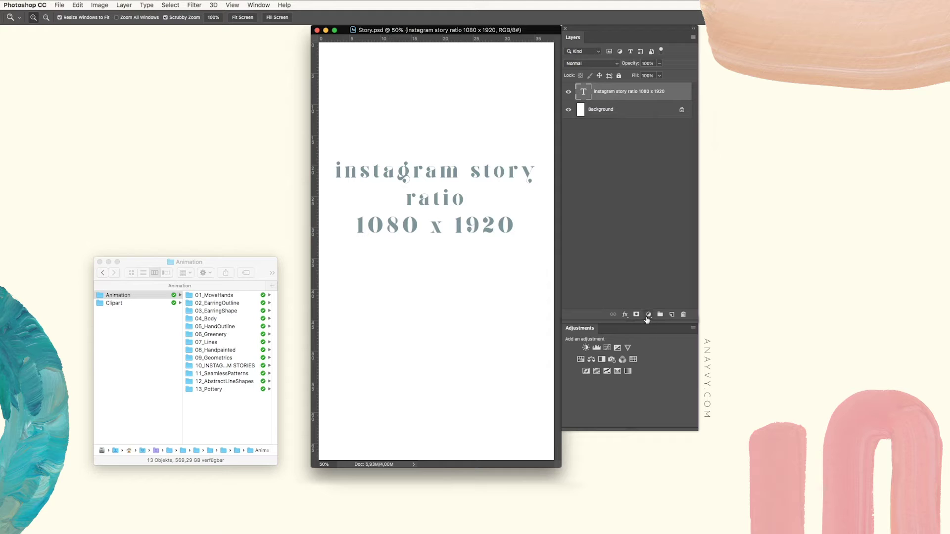
# Step: Cover the canvas with a beige solid colour fill layer and merge all visible layers into the Background
pyautogui.click(649, 315)
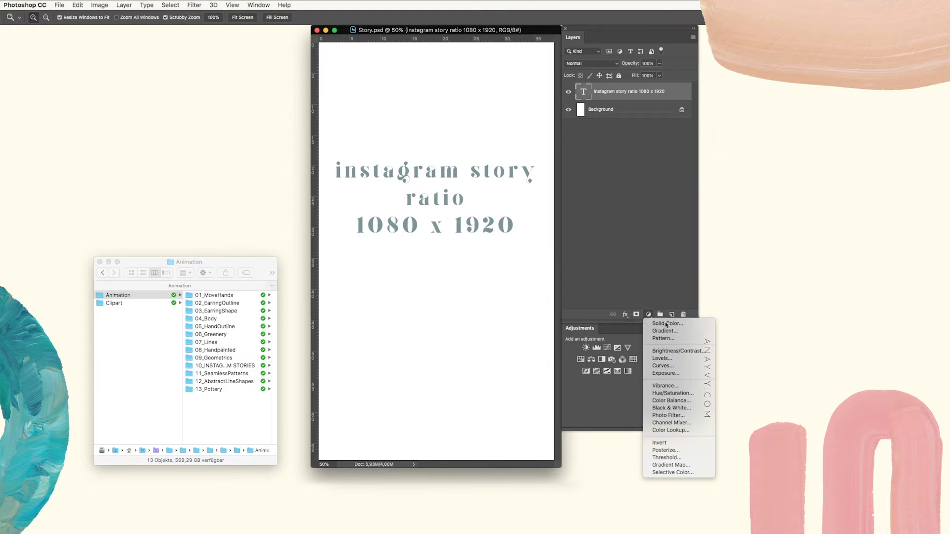
pyautogui.click(661, 323)
pyautogui.moveTo(360, 228); pyautogui.dragTo(353, 221)
pyautogui.click(525, 207)
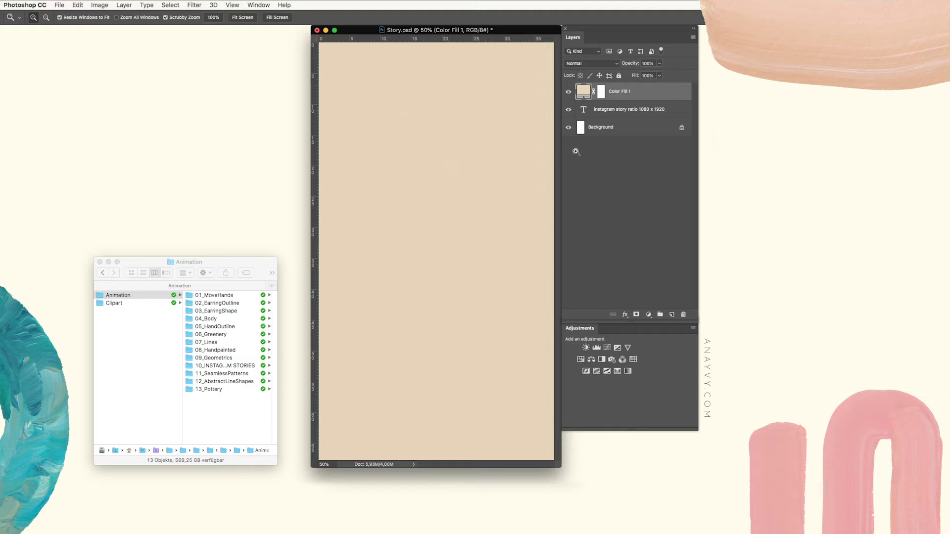
pyautogui.click(630, 167)
pyautogui.press('super+shift+e')
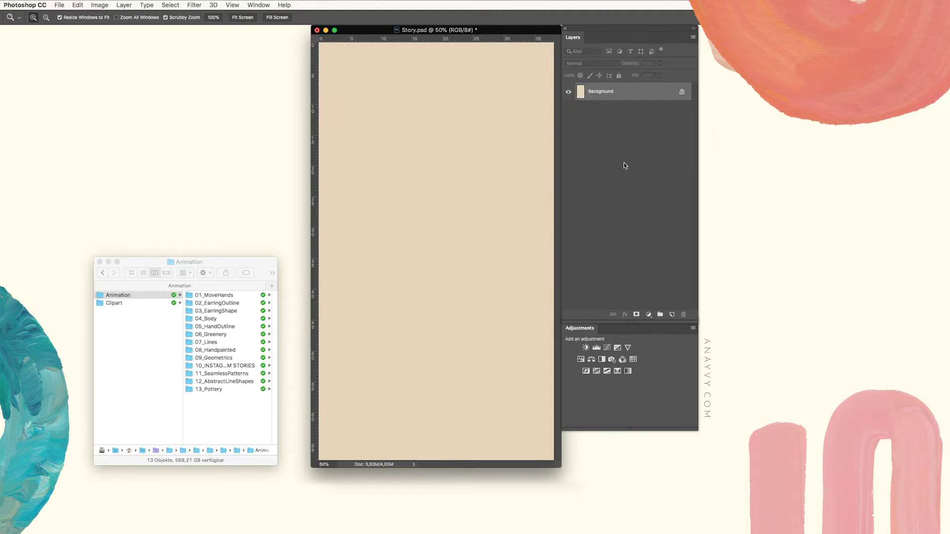
# Step: Place Body 5 render.mov from the 04_Body folder in Story.psd at its default centred size
pyautogui.moveTo(225, 262); pyautogui.dragTo(234, 230)
pyautogui.click(234, 287)
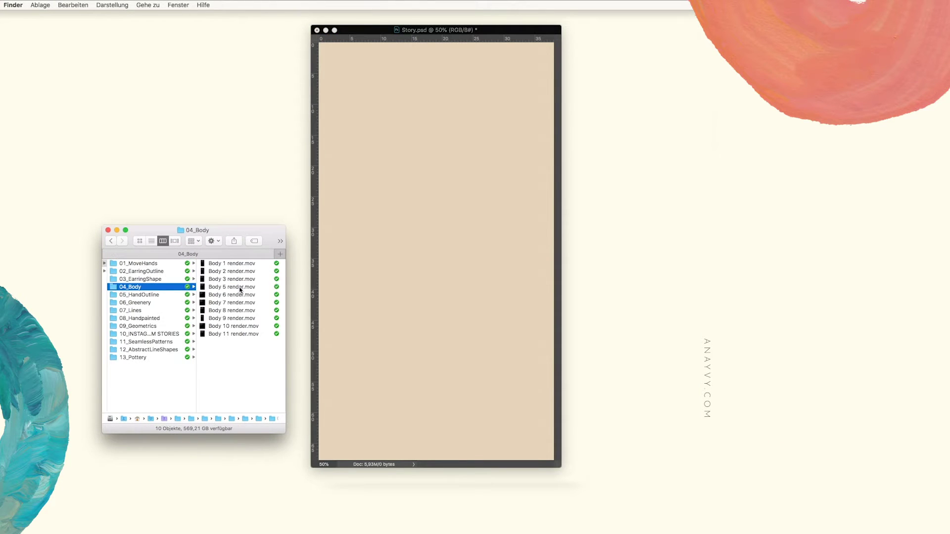
pyautogui.hscroll(-1, 241, 290)
pyautogui.click(241, 289)
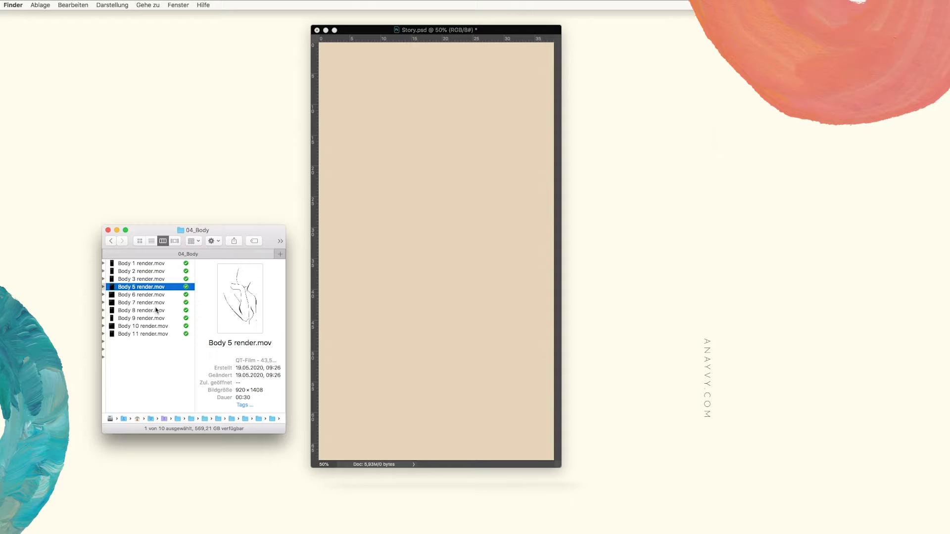
pyautogui.moveTo(153, 288); pyautogui.dragTo(405, 224)
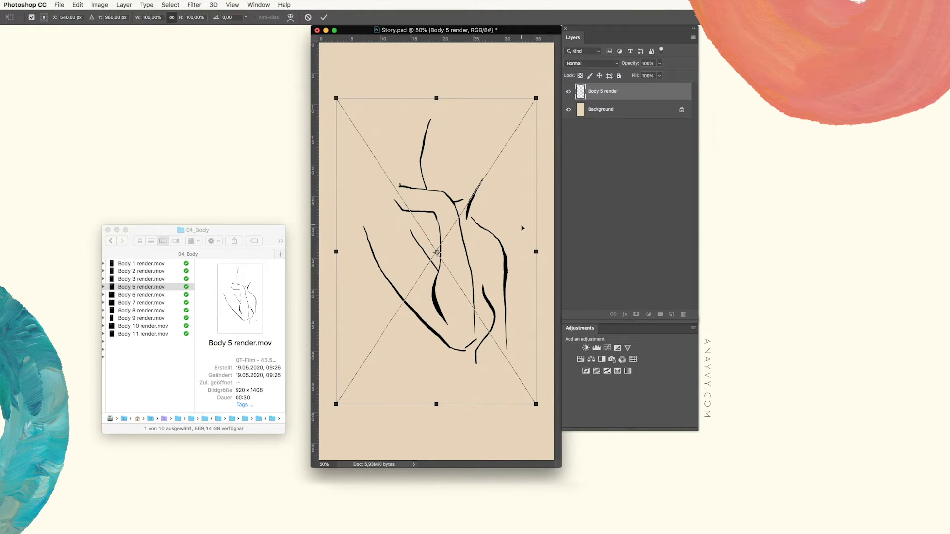
pyautogui.press('Return')
pyautogui.press('z')
# Step: Look through the earring clip folders and place Earrings Outline 08.mov from 02_EarringOutline in Story.psd
pyautogui.hscroll(-5, 213, 302)
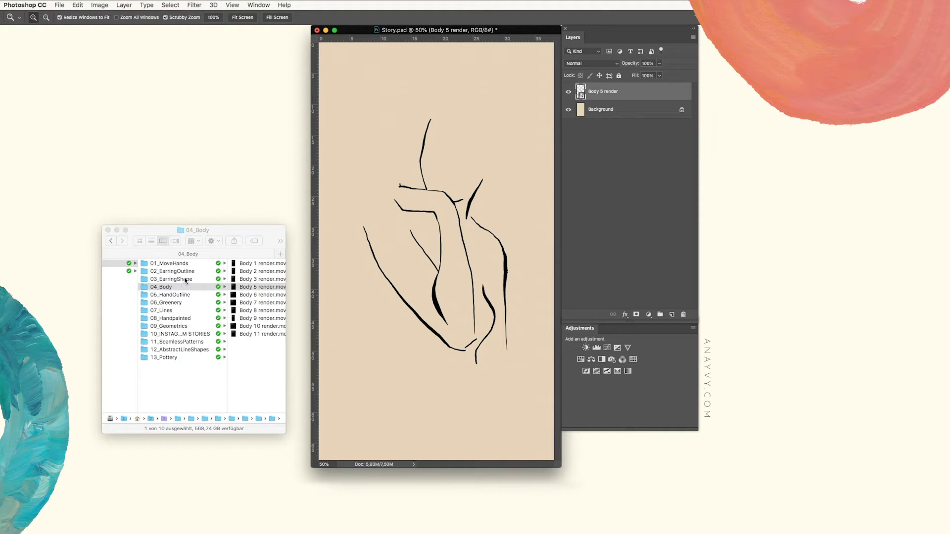
pyautogui.click(185, 280)
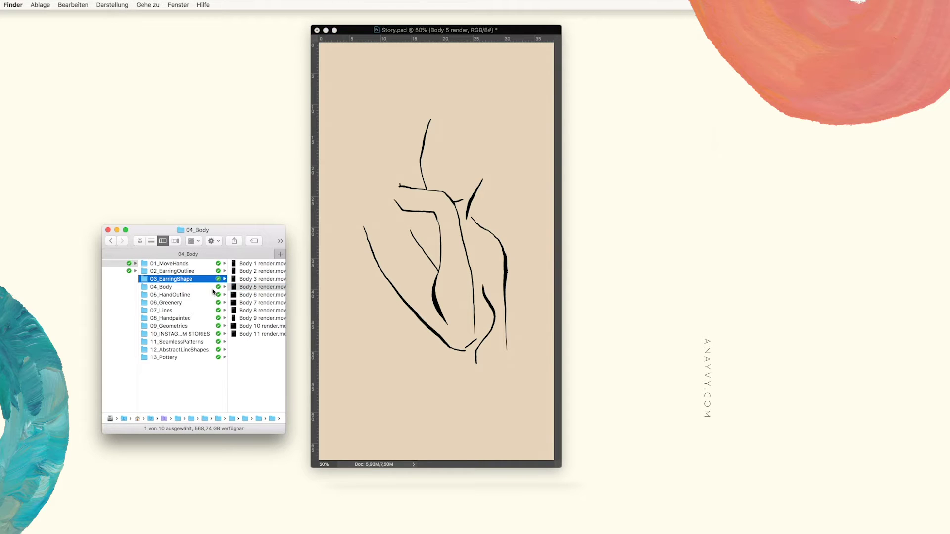
pyautogui.click(226, 281)
pyautogui.hscroll(-5, 233, 292)
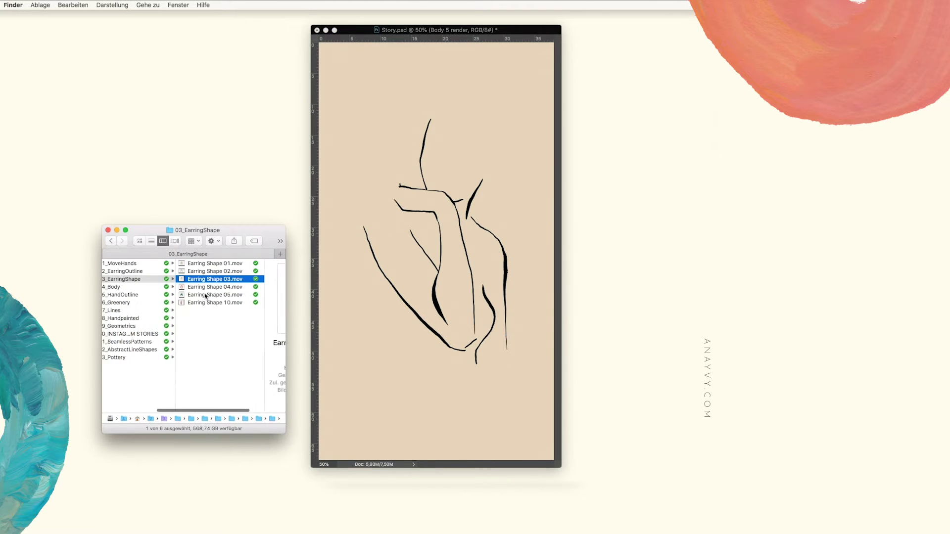
pyautogui.click(166, 272)
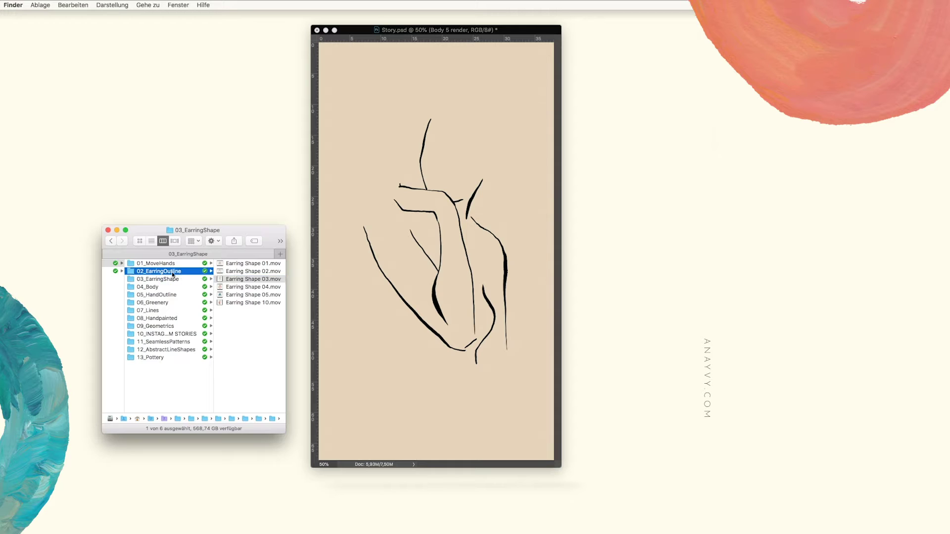
pyautogui.click(239, 280)
pyautogui.click(147, 287)
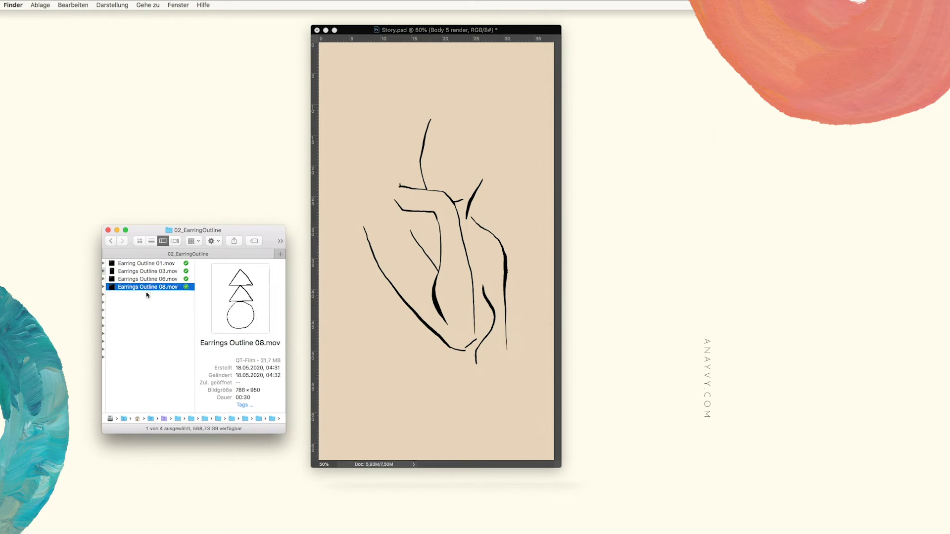
pyautogui.moveTo(134, 287); pyautogui.dragTo(392, 224)
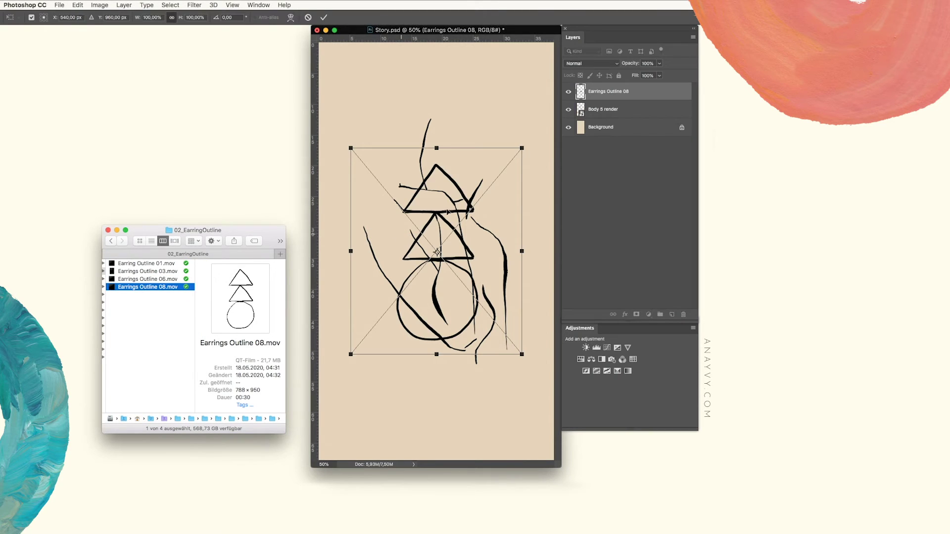
# Step: Scale the earring outline to about 34% and position it beside the figure's neck, above the shoulder line
pyautogui.moveTo(477, 217); pyautogui.dragTo(450, 238)
pyautogui.moveTo(415, 270); pyautogui.dragTo(491, 196)
pyautogui.moveTo(537, 282); pyautogui.dragTo(501, 200)
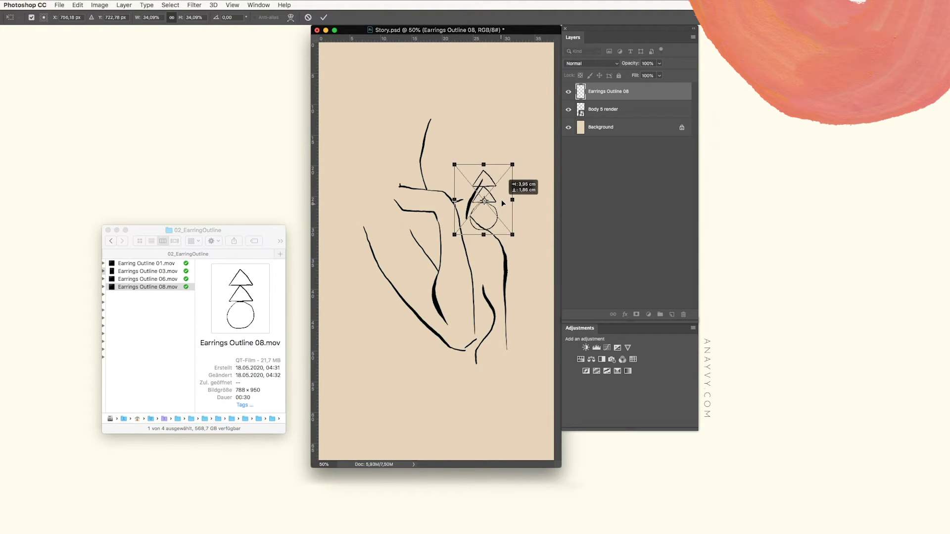
pyautogui.press('Return')
pyautogui.press('z')
# Step: Preview clips in the 07_Lines folder and place Lines 06.mov in Story.psd
pyautogui.hscroll(-3, 240, 301)
pyautogui.hscroll(-5, 203, 283)
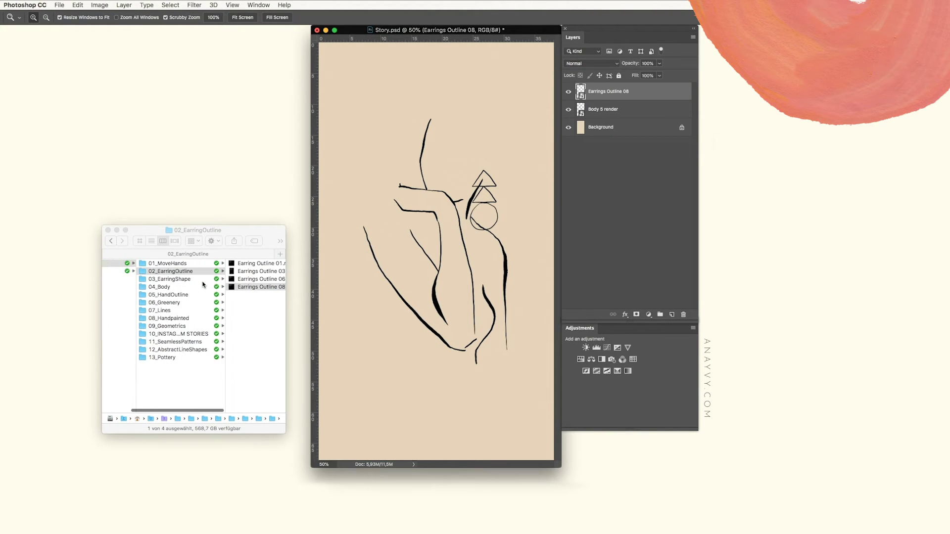
pyautogui.click(186, 313)
pyautogui.click(163, 310)
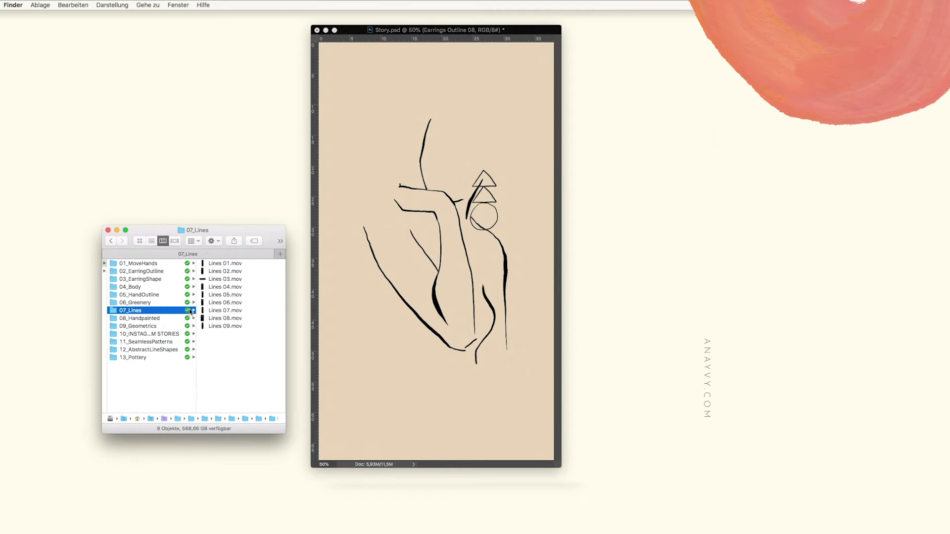
pyautogui.click(217, 295)
pyautogui.moveTo(171, 303)
pyautogui.mouseDown()
pyautogui.moveTo(160, 292)
pyautogui.moveTo(171, 263)
pyautogui.moveTo(183, 303)
pyautogui.mouseUp()
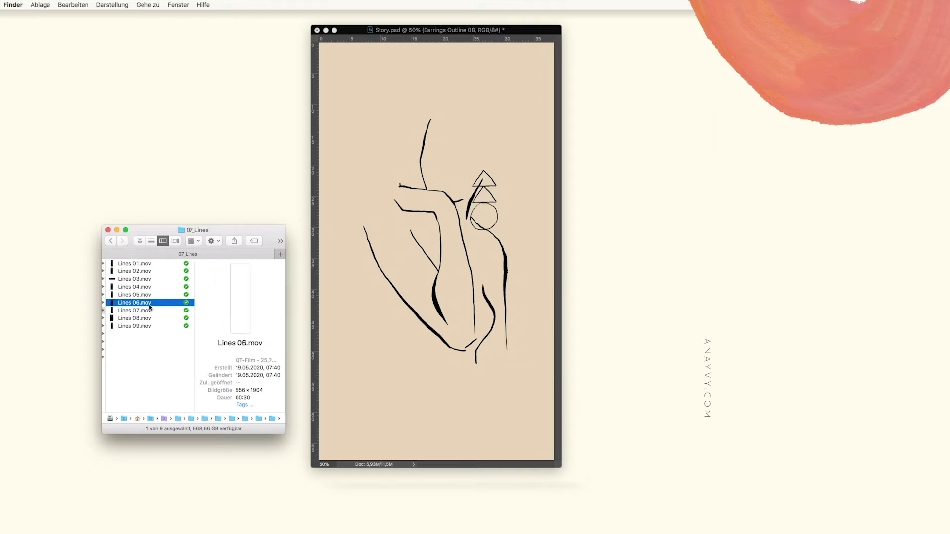
pyautogui.moveTo(405, 242); pyautogui.dragTo(407, 243)
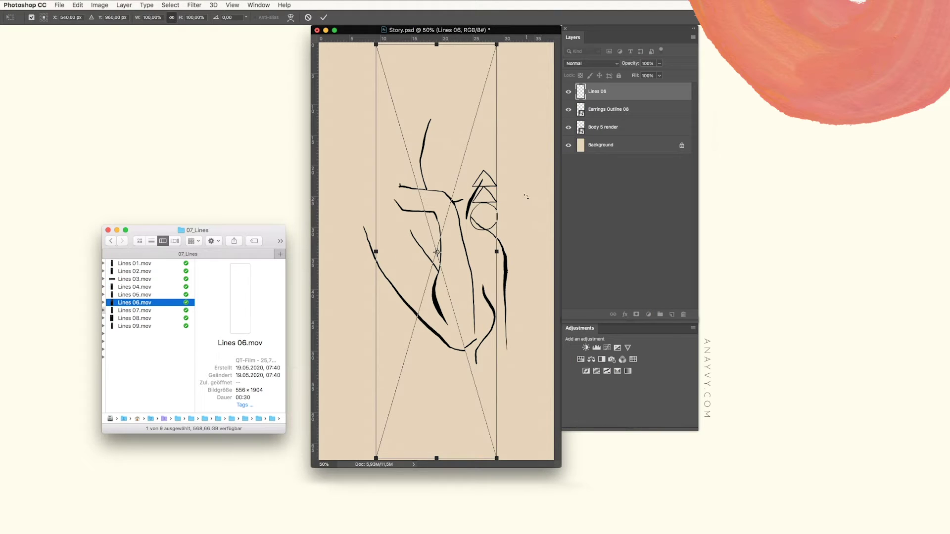
# Step: Rotate the Lines 06 clip to run across the canvas and move it down below the body drawing
pyautogui.moveTo(527, 193); pyautogui.dragTo(391, 111)
pyautogui.moveTo(473, 227); pyautogui.dragTo(461, 349)
pyautogui.press('Return')
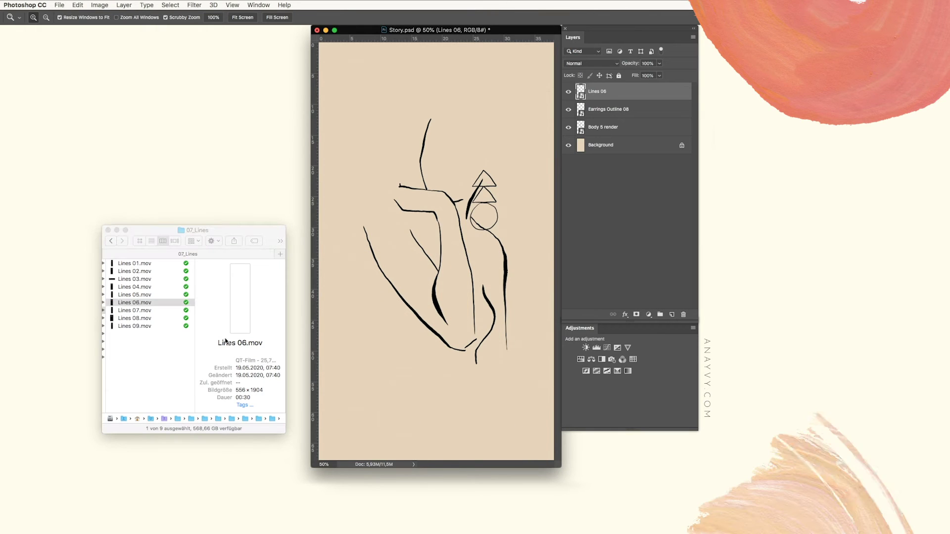
# Step: Browse the 08_Handpainted folder and place Artisan_85.mov in Story.psd
pyautogui.hscroll(-5, 206, 335)
pyautogui.hscroll(-3, 206, 334)
pyautogui.click(159, 329)
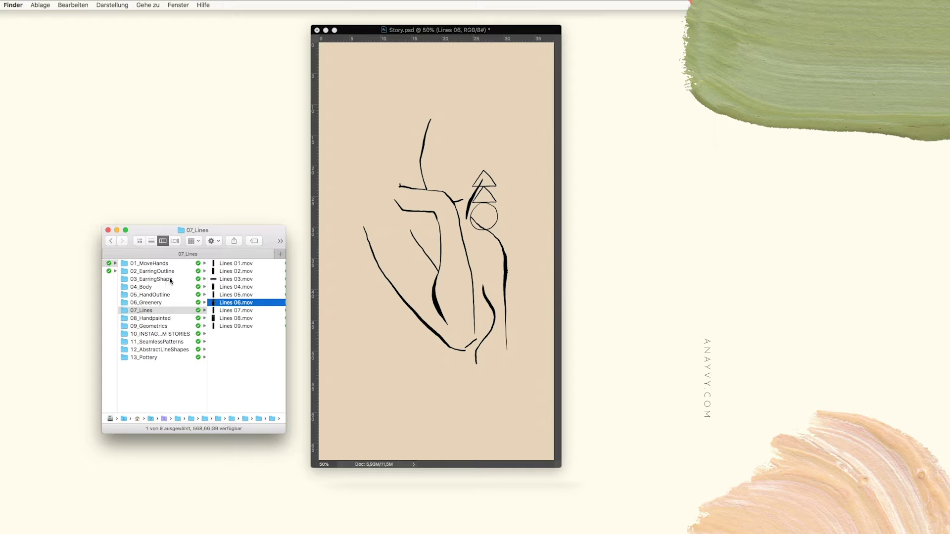
pyautogui.click(168, 326)
pyautogui.click(156, 320)
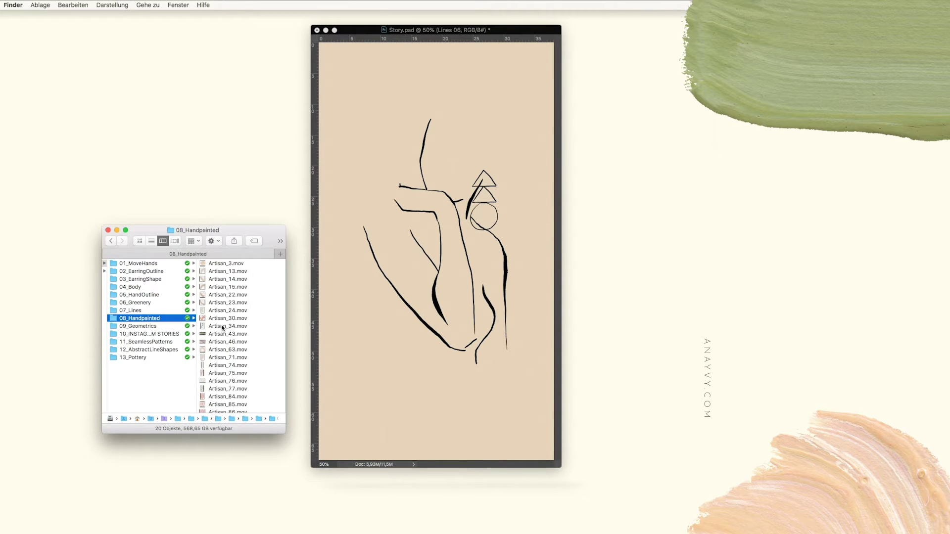
pyautogui.scroll(-3, 241, 369)
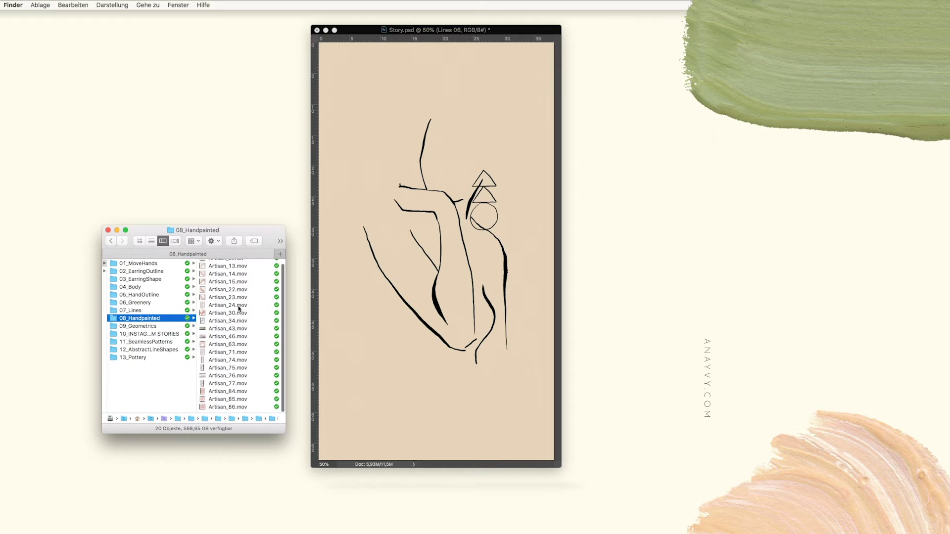
pyautogui.click(219, 400)
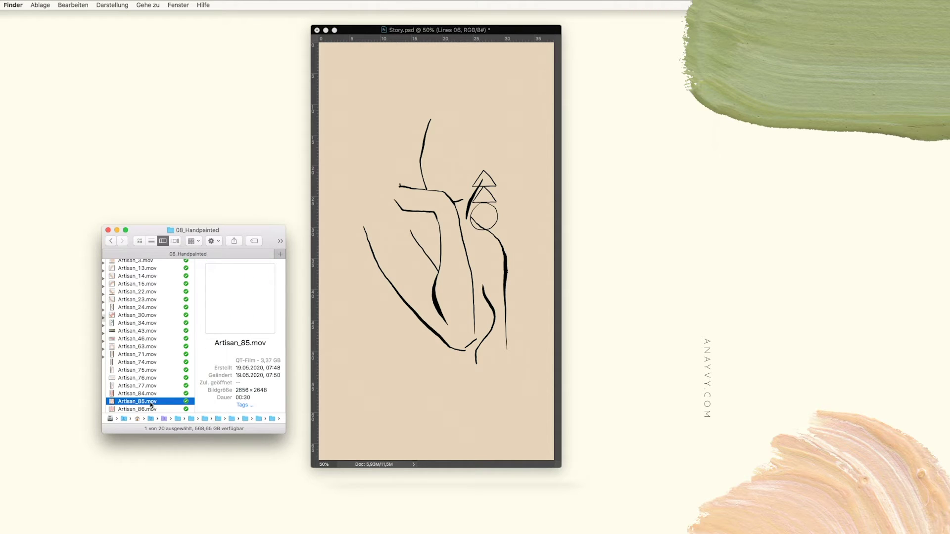
pyautogui.click(412, 270)
# Step: Enlarge the Artisan_85 clip and position it over the lower part of the canvas
pyautogui.press('super+t')
pyautogui.moveTo(492, 151); pyautogui.dragTo(622, 65)
pyautogui.moveTo(479, 97); pyautogui.dragTo(428, 235)
pyautogui.press('Return')
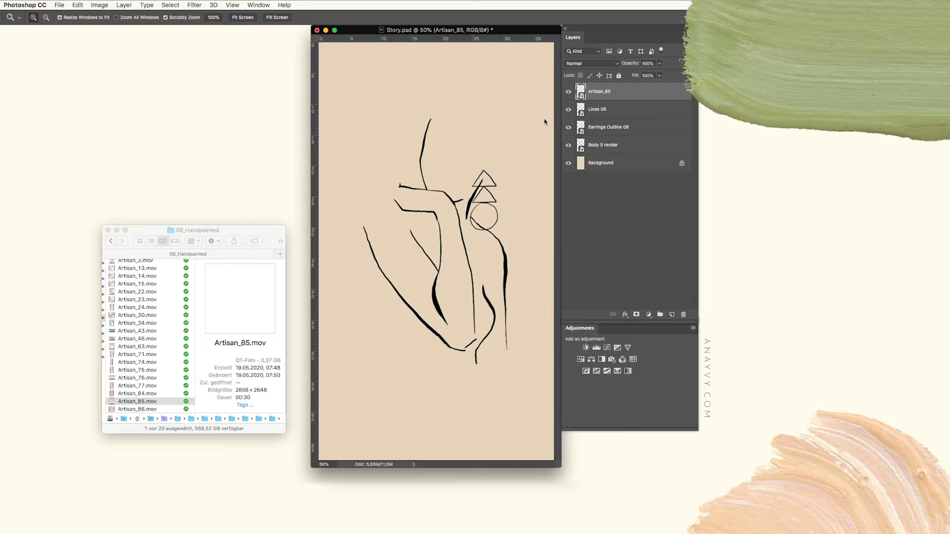
# Step: Show the Timeline panel and enlarge it to make room for the clip tracks
pyautogui.click(260, 5)
pyautogui.click(275, 357)
pyautogui.click(261, 4)
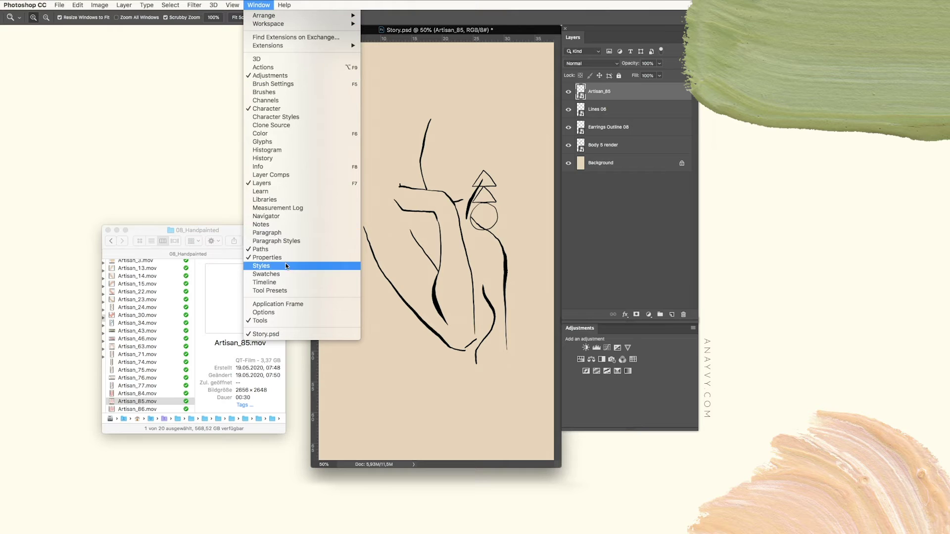
pyautogui.click(283, 282)
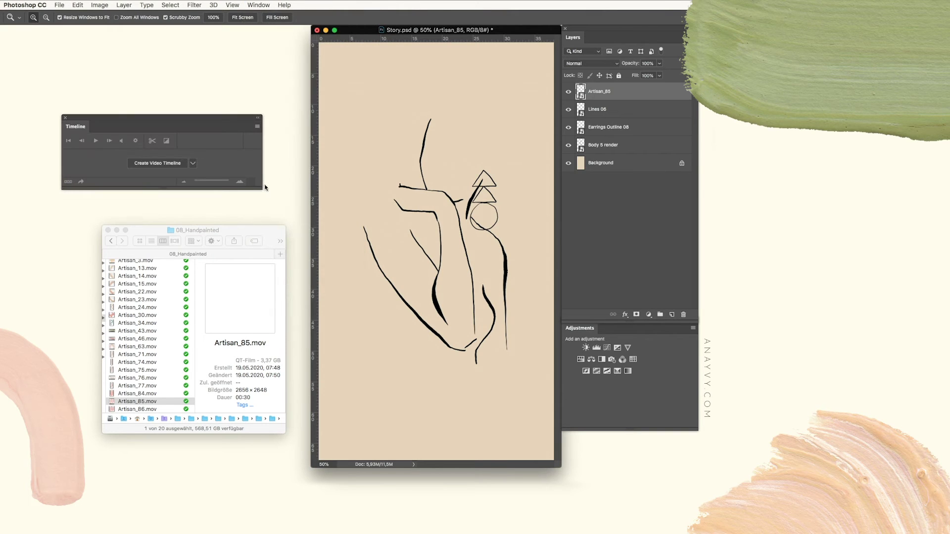
pyautogui.moveTo(260, 189); pyautogui.dragTo(309, 277)
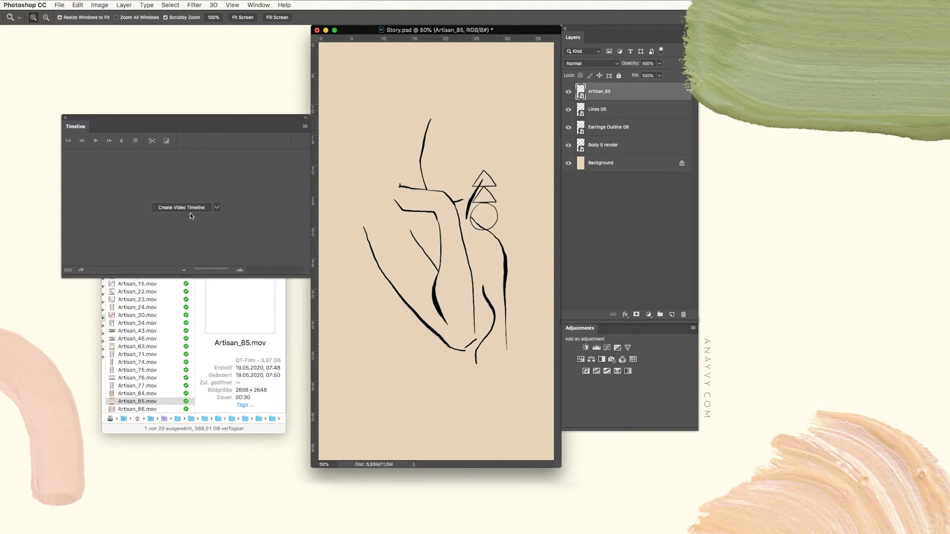
# Step: Move the Timeline panel clear of the Finder window and create a video timeline for the document
pyautogui.click(218, 208)
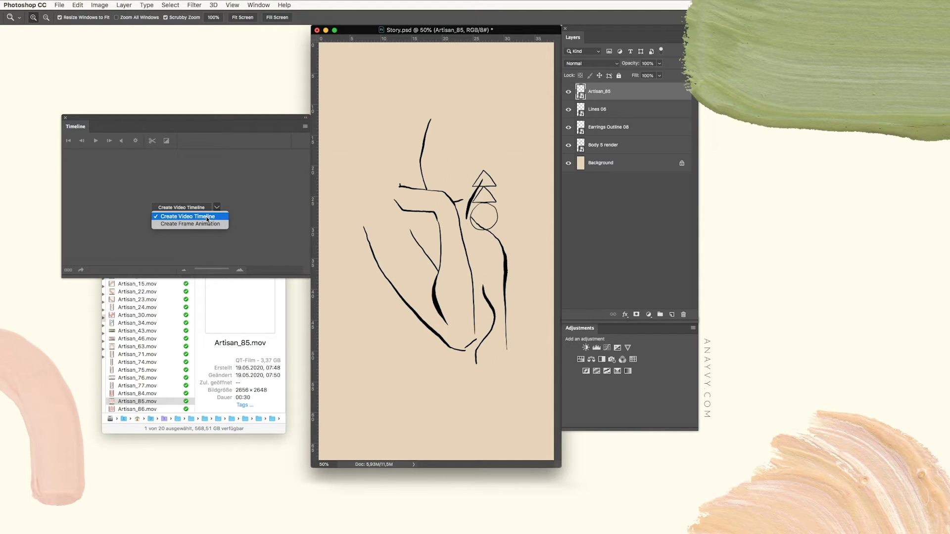
pyautogui.click(207, 218)
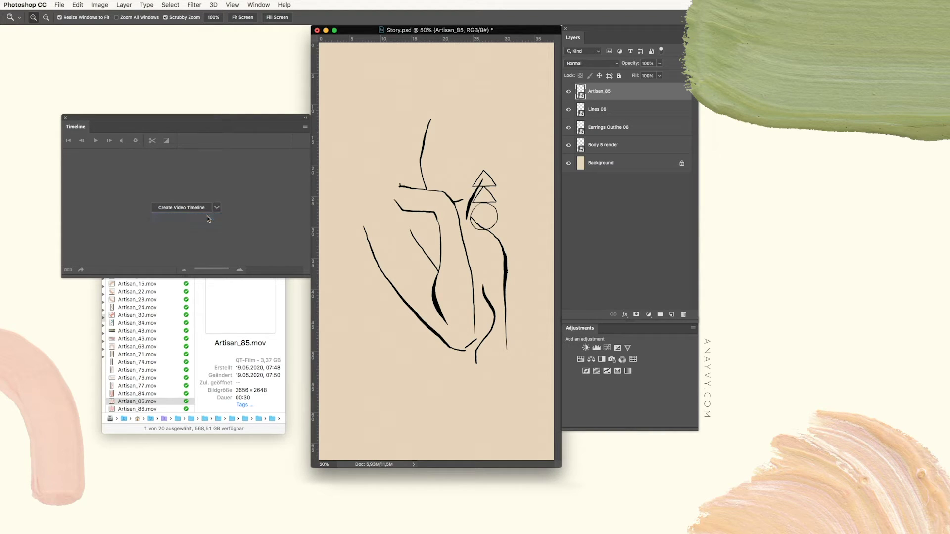
pyautogui.moveTo(241, 118); pyautogui.dragTo(250, 50)
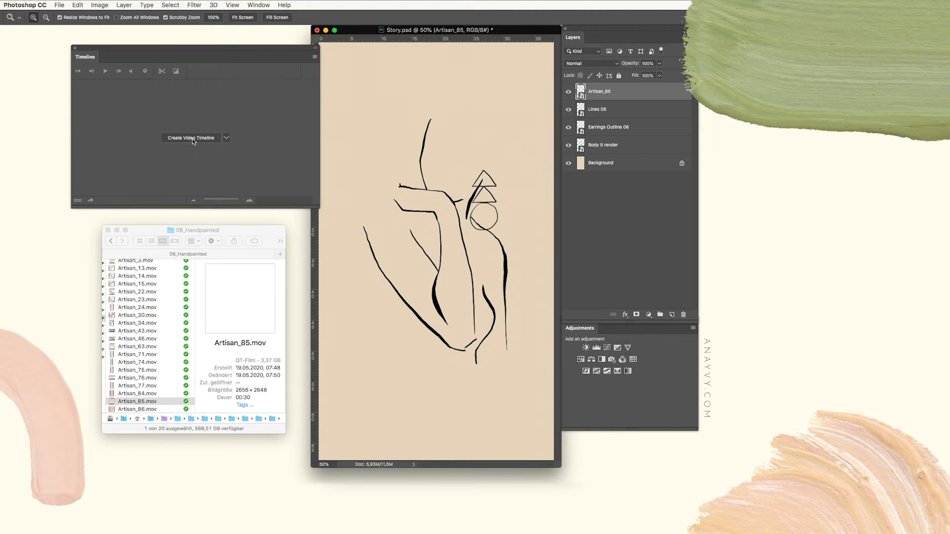
pyautogui.click(193, 140)
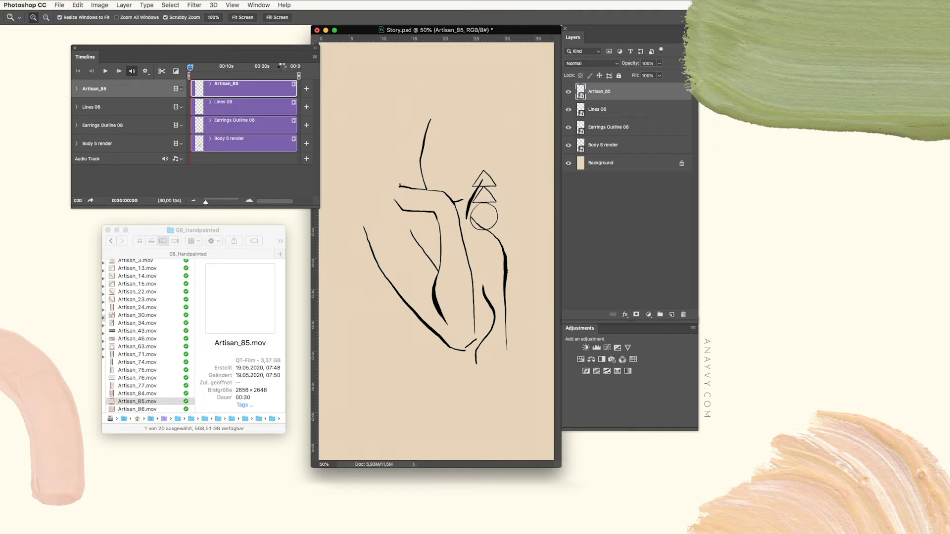
# Step: Move the playhead to 0:00:14:08 and reorder the Artisan_85 layer directly below Body 5 render
pyautogui.moveTo(198, 67); pyautogui.dragTo(204, 68)
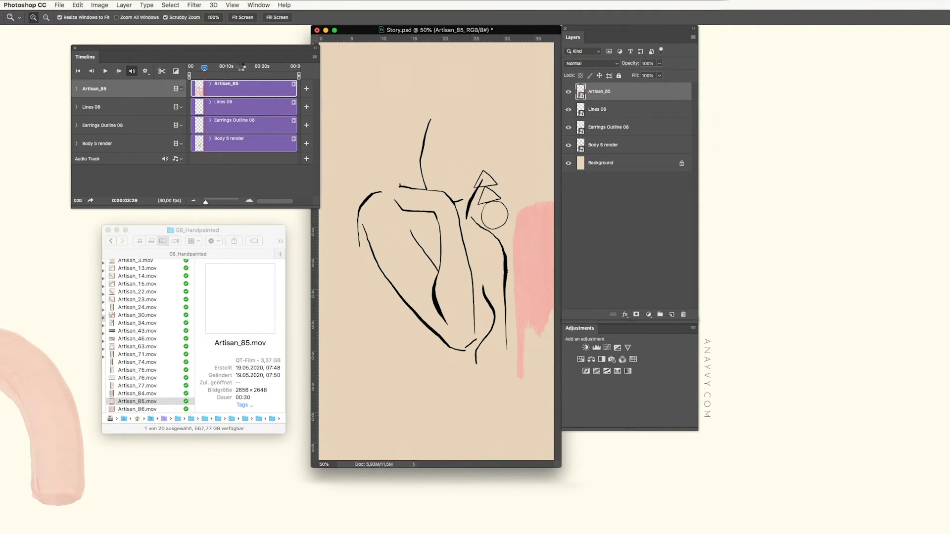
pyautogui.click(241, 67)
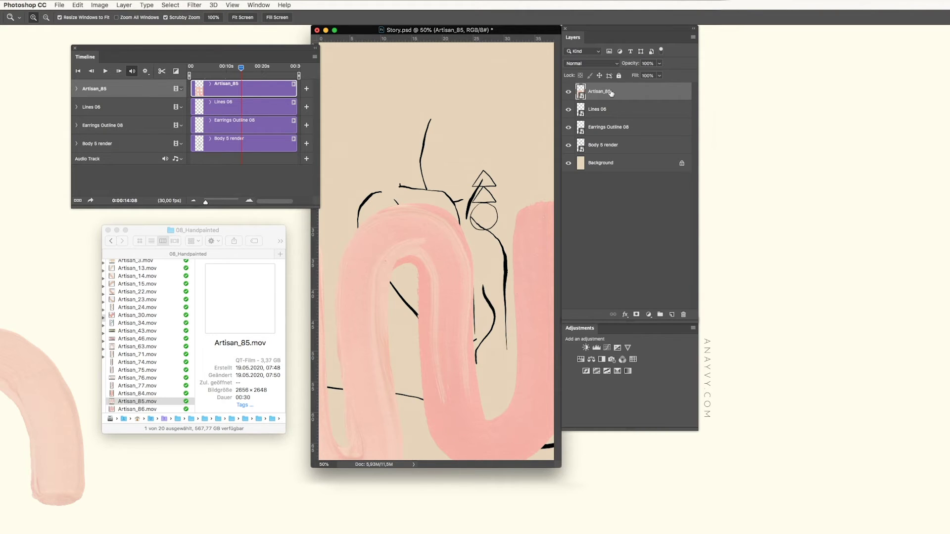
pyautogui.moveTo(612, 92); pyautogui.dragTo(629, 149)
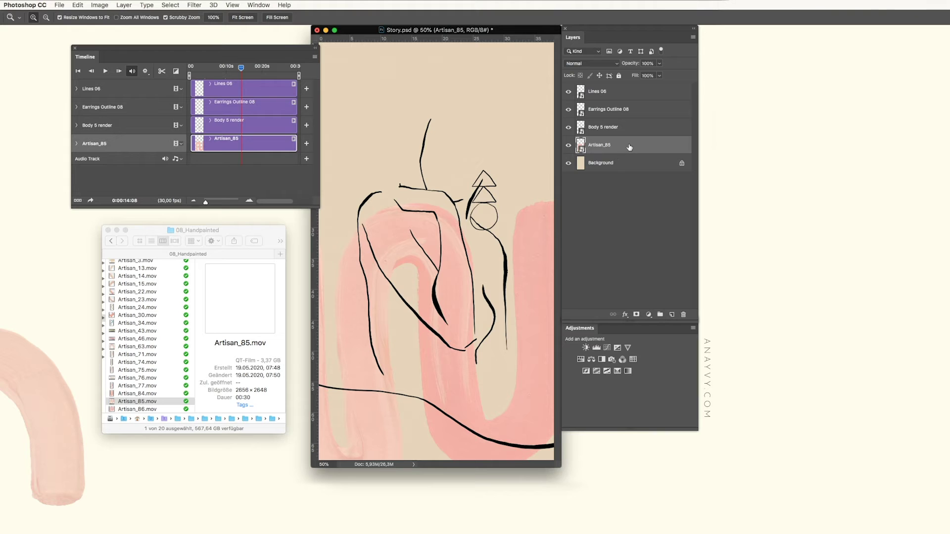
# Step: Enlarge the Artisan_85 clip to about 104% and reposition it so its pink bands fill both sides of the canvas
pyautogui.press('super+t')
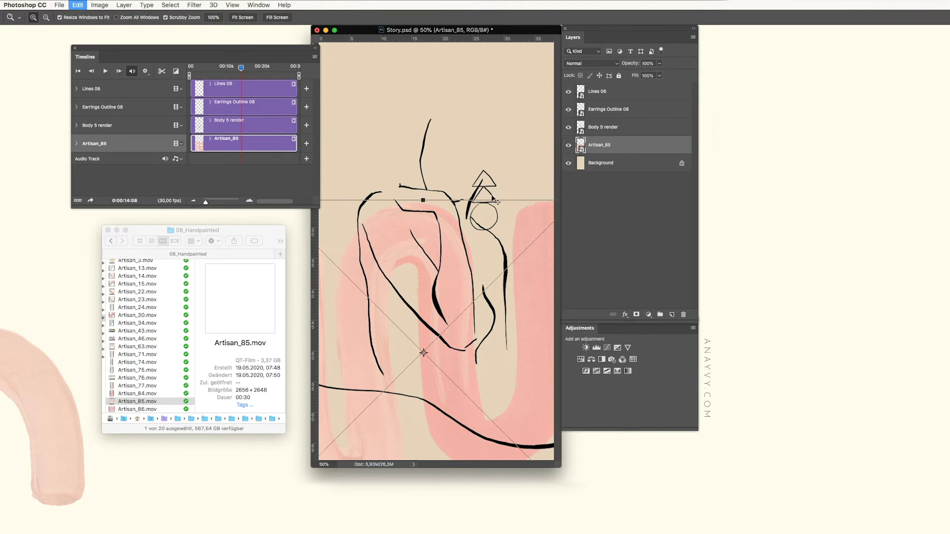
pyautogui.moveTo(506, 214)
pyautogui.mouseDown()
pyautogui.moveTo(488, 195)
pyautogui.moveTo(562, 153)
pyautogui.moveTo(464, 116)
pyautogui.moveTo(500, 140)
pyautogui.moveTo(518, 204)
pyautogui.mouseUp()
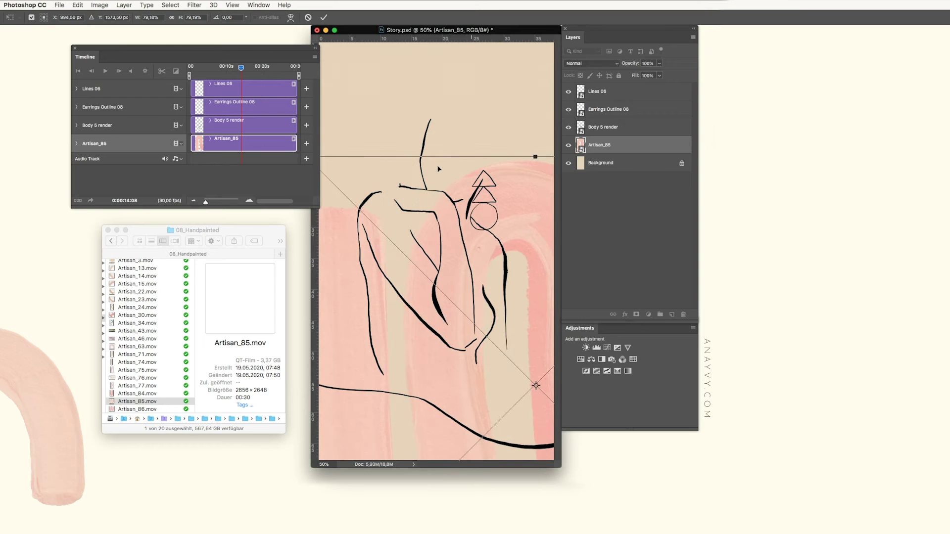
pyautogui.moveTo(488, 168); pyautogui.dragTo(492, 168)
pyautogui.moveTo(399, 144); pyautogui.dragTo(205, 54)
pyautogui.moveTo(447, 142)
pyautogui.mouseDown()
pyautogui.moveTo(459, 157)
pyautogui.moveTo(391, 230)
pyautogui.moveTo(328, 158)
pyautogui.mouseUp()
pyautogui.moveTo(494, 199)
pyautogui.mouseDown()
pyautogui.moveTo(405, 155)
pyautogui.moveTo(377, 164)
pyautogui.mouseUp()
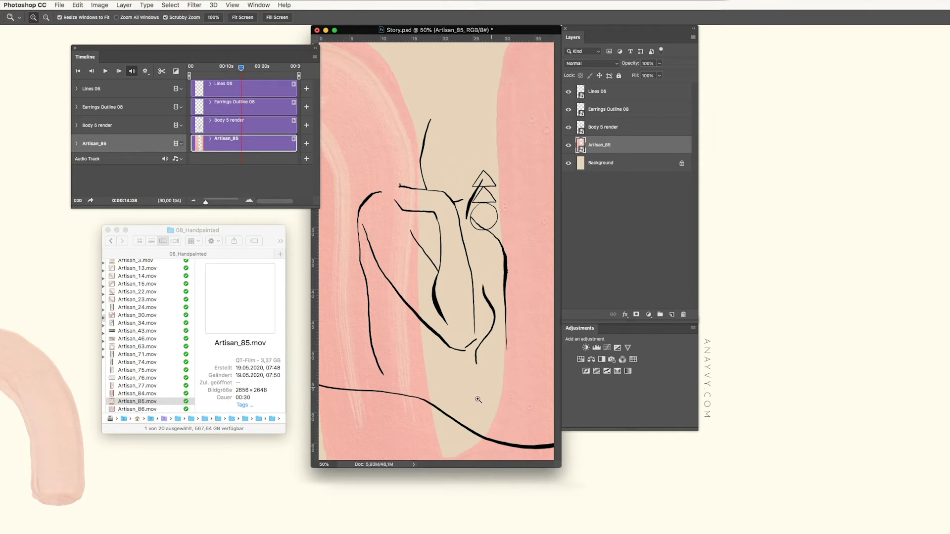
# Step: Rotate the Lines 06 clip upright and place it along the right edge of the canvas
pyautogui.click(616, 91)
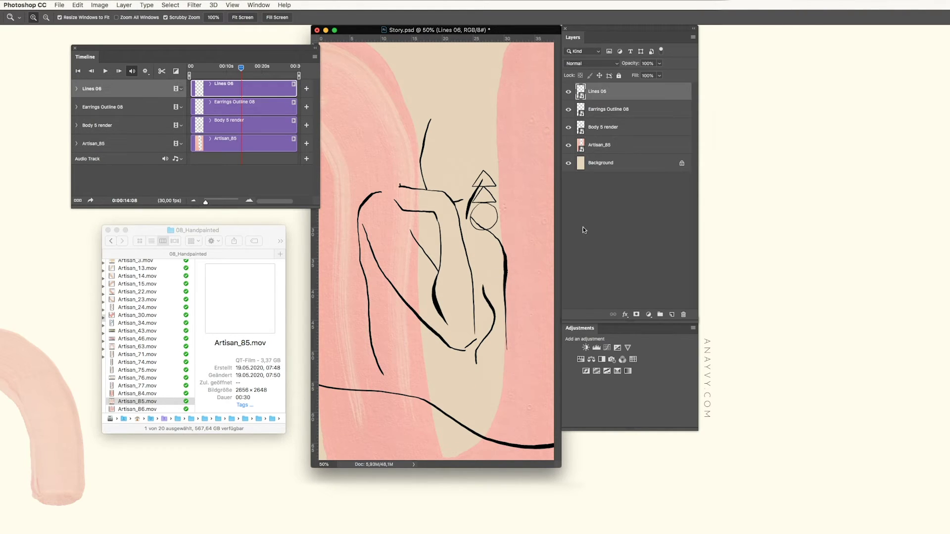
pyautogui.hotkey('ctrl', 't')
pyautogui.moveTo(537, 350); pyautogui.dragTo(537, 345)
pyautogui.moveTo(397, 378); pyautogui.dragTo(540, 261)
pyautogui.press('Return')
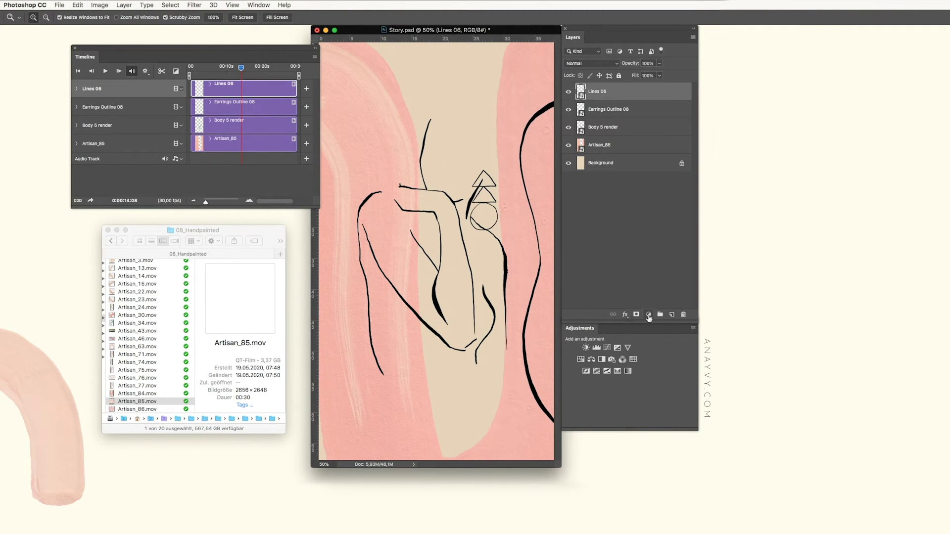
# Step: Add a Color Overlay to Lines 06 using the beige sampled from the canvas background
pyautogui.click(624, 315)
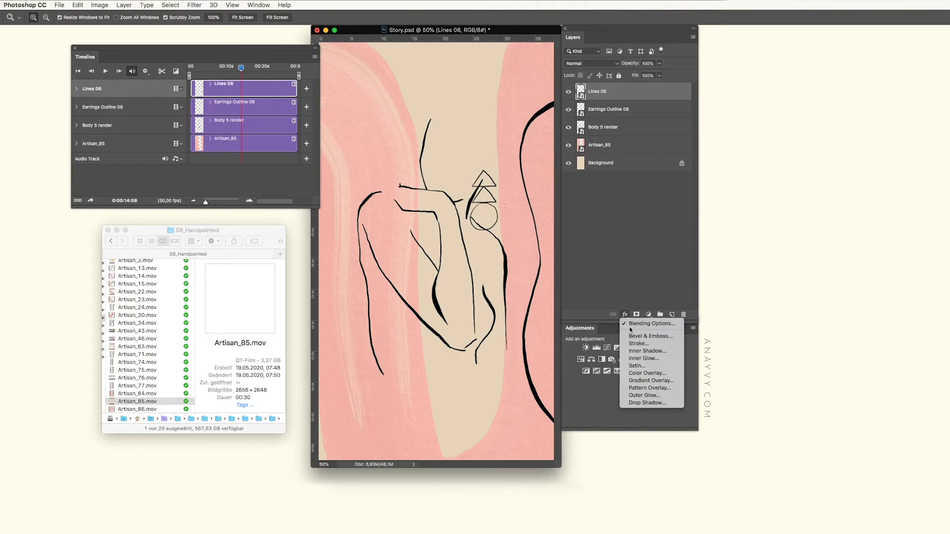
pyautogui.click(645, 374)
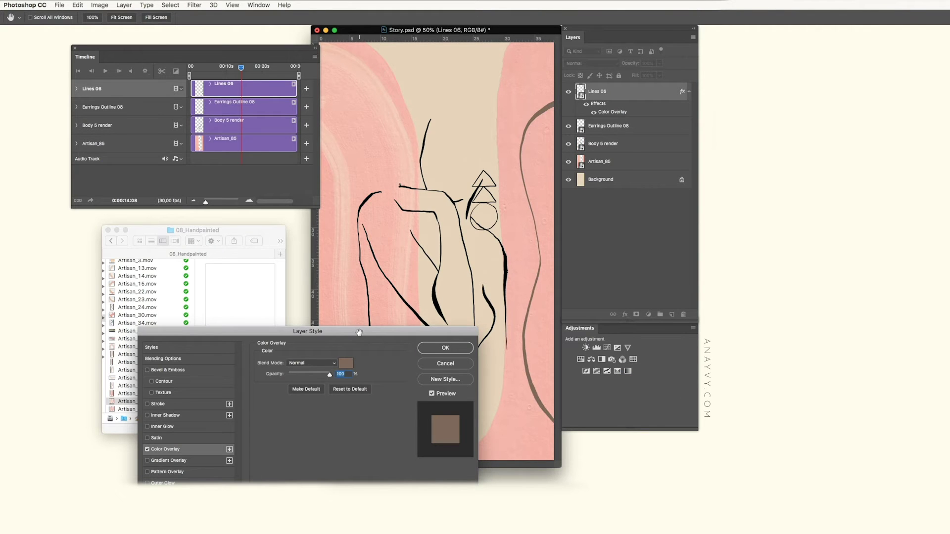
pyautogui.moveTo(359, 333); pyautogui.dragTo(369, 246)
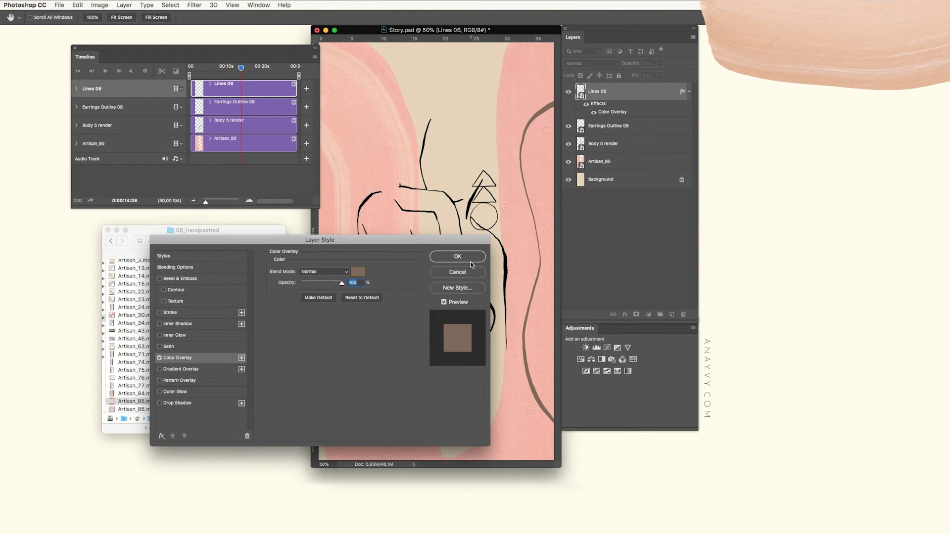
pyautogui.click(358, 271)
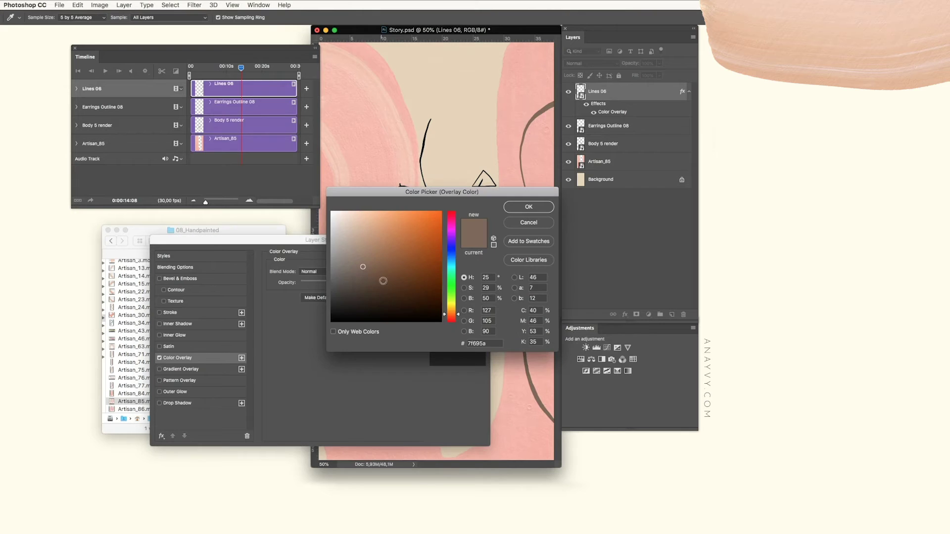
pyautogui.click(440, 76)
pyautogui.click(519, 207)
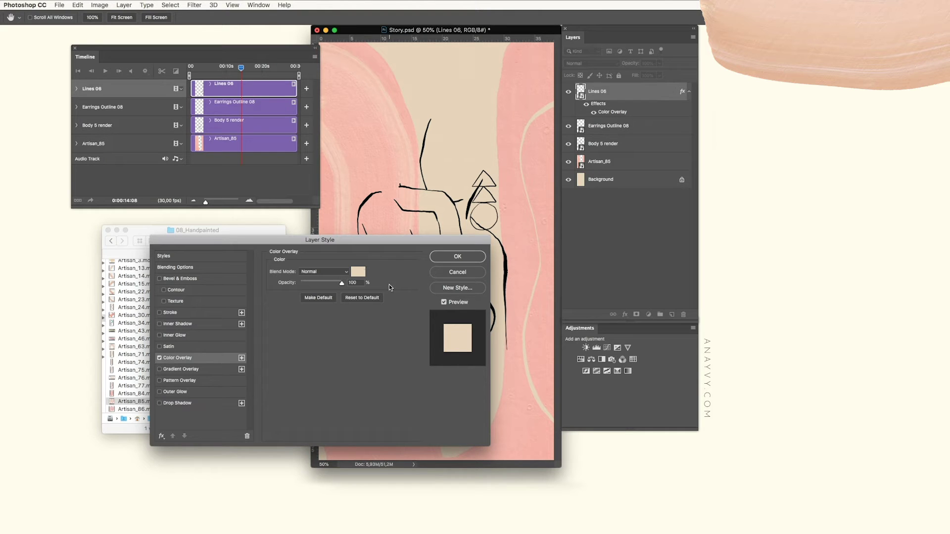
# Step: Try Multiply as the overlay's blend mode, return it to Normal and apply the layer style
pyautogui.click(333, 274)
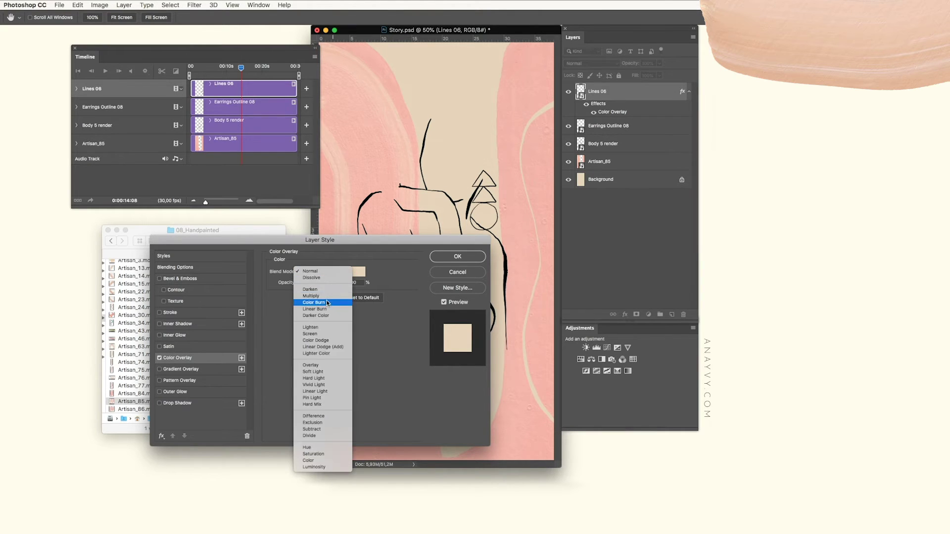
pyautogui.click(327, 296)
pyautogui.click(332, 273)
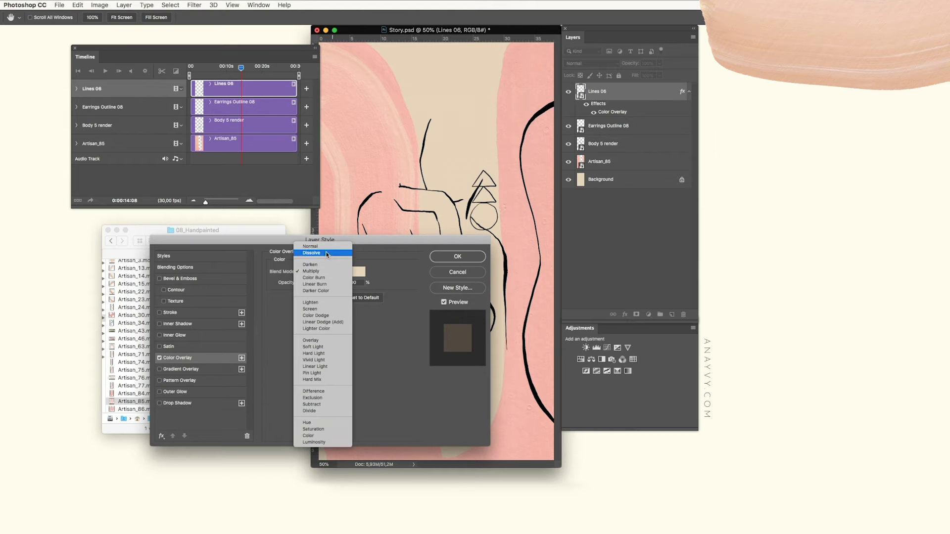
pyautogui.click(311, 246)
pyautogui.click(458, 257)
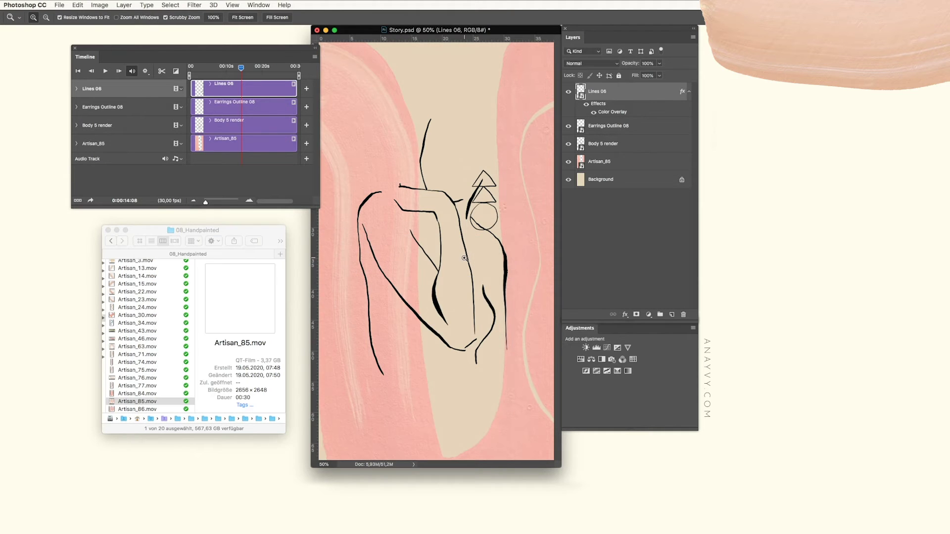
# Step: Preview the animation repeatedly from the start and leave the playhead at 0:00:04:08
pyautogui.moveTo(239, 69); pyautogui.dragTo(238, 70)
pyautogui.click(190, 65)
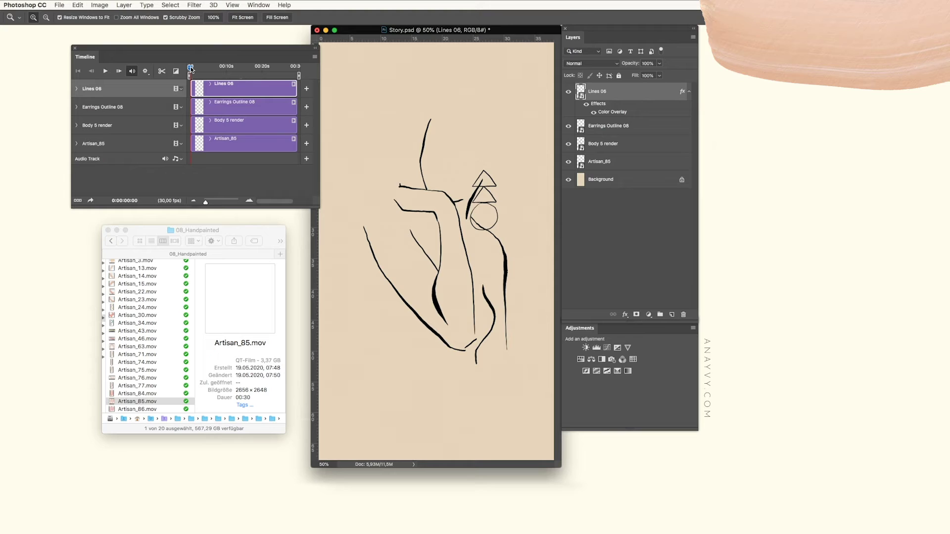
pyautogui.press('space')
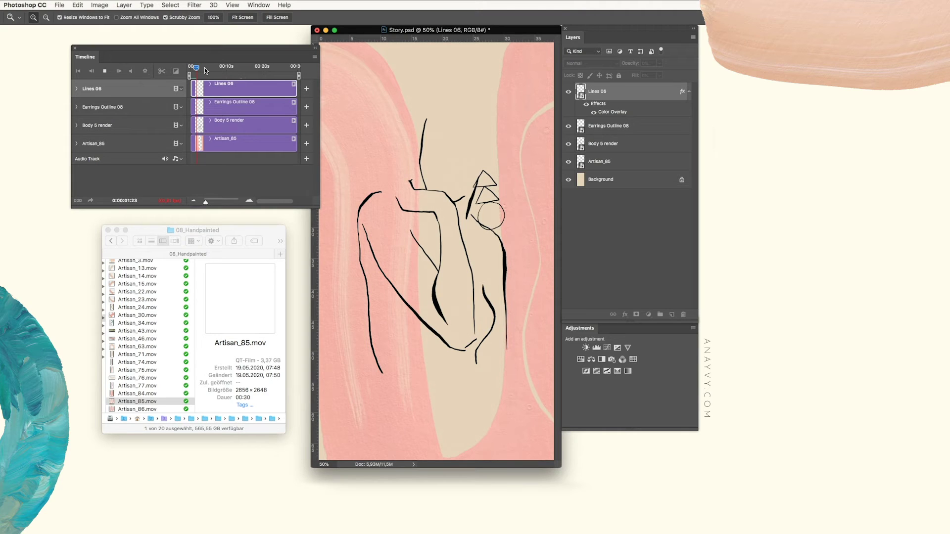
pyautogui.moveTo(205, 70)
pyautogui.mouseDown()
pyautogui.moveTo(228, 69)
pyautogui.moveTo(215, 70)
pyautogui.mouseUp()
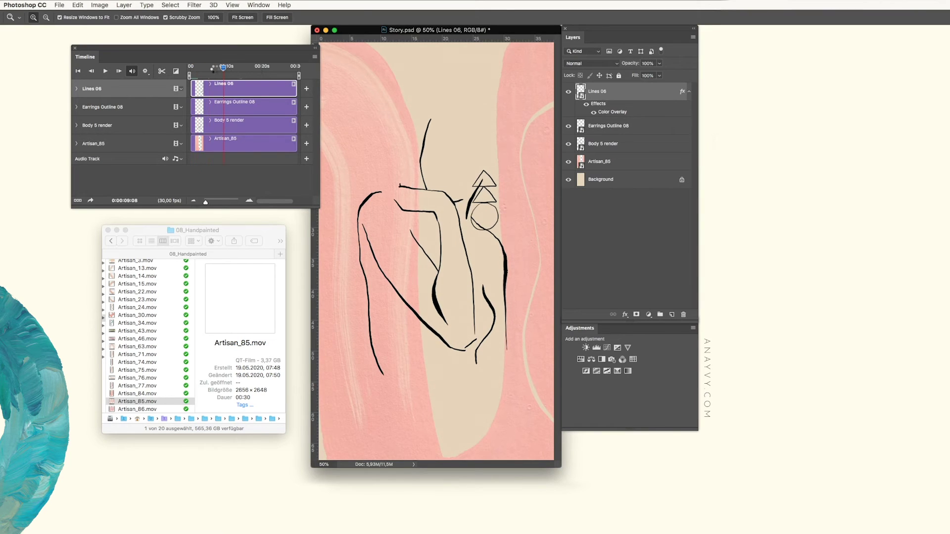
pyautogui.click(190, 68)
pyautogui.press('space')
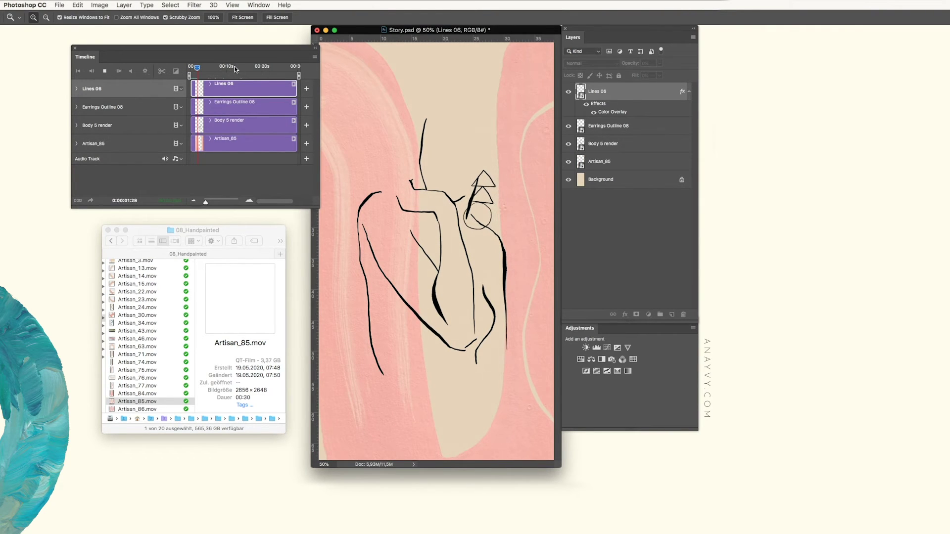
pyautogui.press('space')
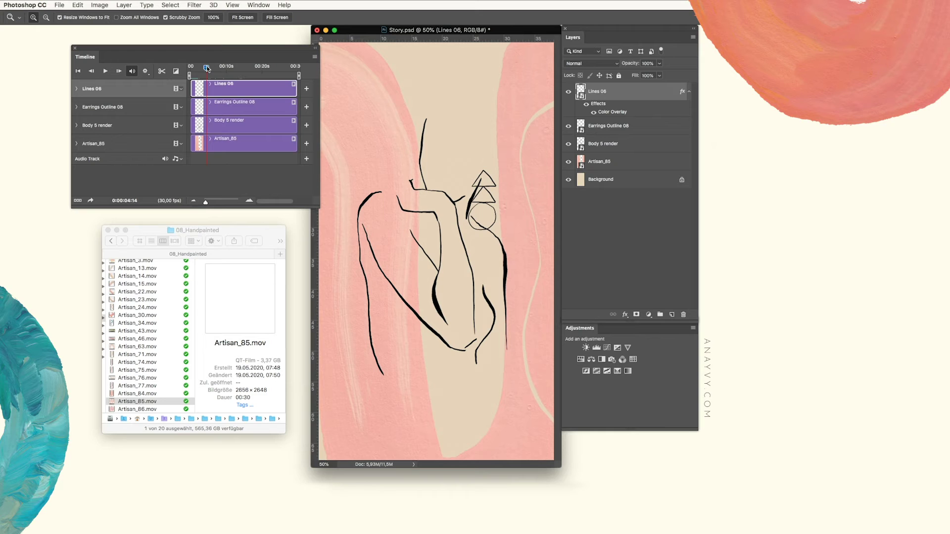
pyautogui.moveTo(195, 69); pyautogui.dragTo(188, 67)
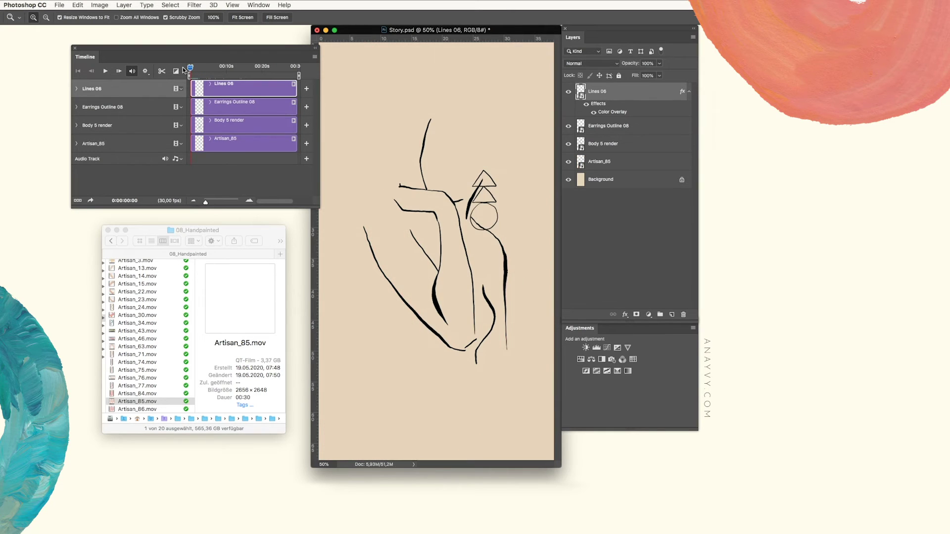
pyautogui.press('space')
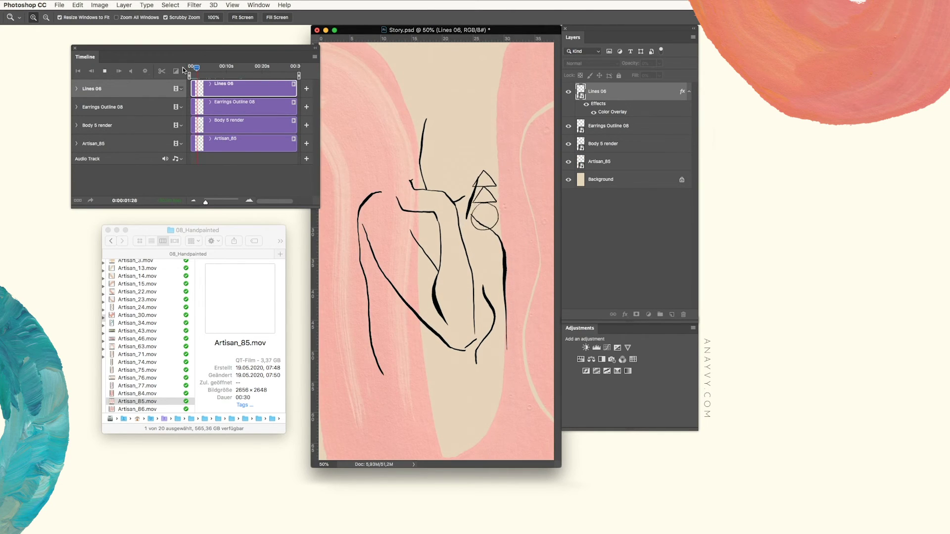
pyautogui.press('space')
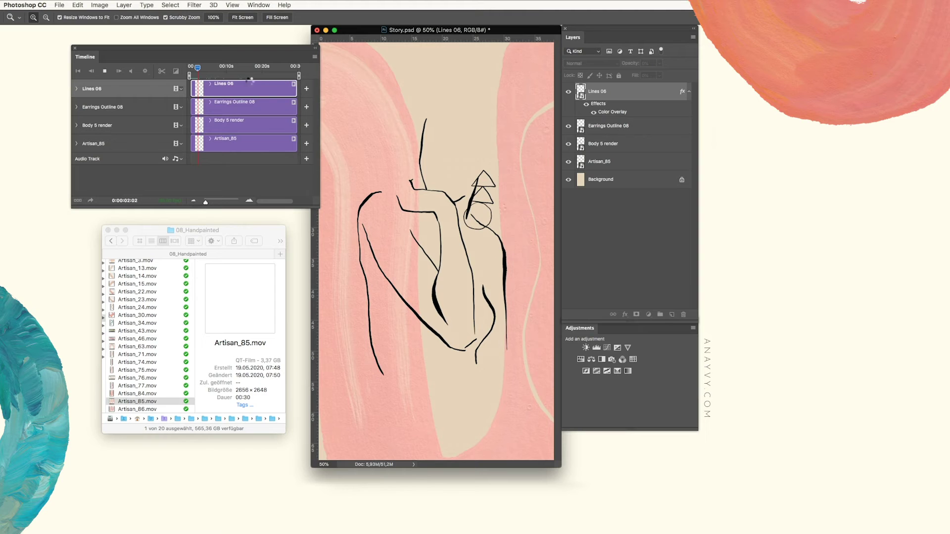
pyautogui.moveTo(197, 69); pyautogui.dragTo(205, 68)
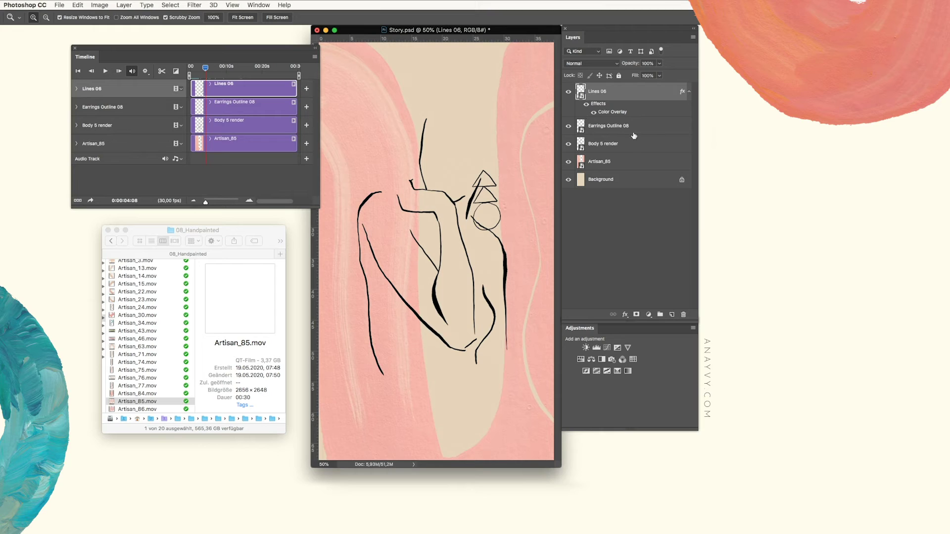
# Step: Collapse the Lines 06 effects and add the text "artfem" near the top of the canvas
pyautogui.click(689, 92)
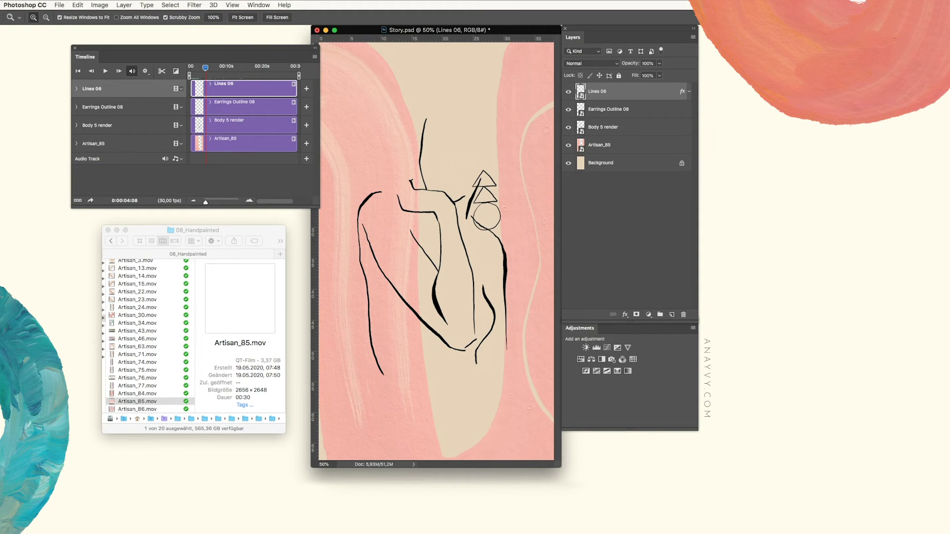
pyautogui.press('t')
pyautogui.click(402, 82)
pyautogui.write('artfem')
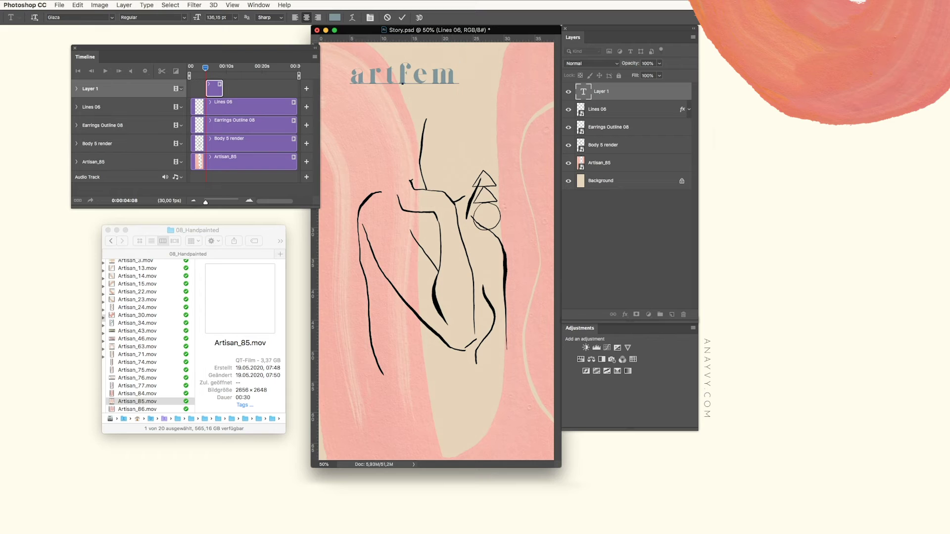
pyautogui.hotkey('ctrl', 'Return')
# Step: Move the artfem text to the lower part of the canvas, below the figure
pyautogui.hotkey('ctrl', 't')
pyautogui.moveTo(431, 77); pyautogui.dragTo(469, 399)
pyautogui.press('Return')
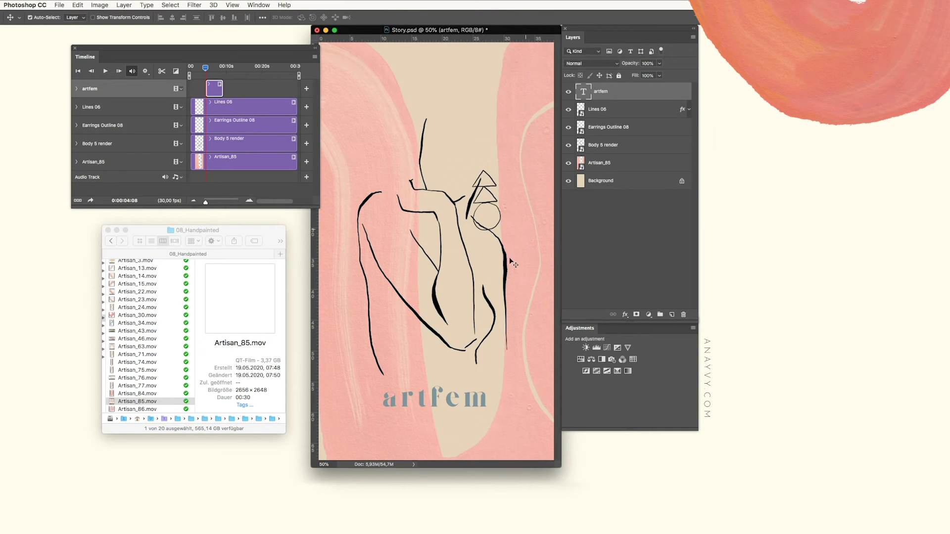
# Step: Recolor the artfem text white and nudge its position slightly below the figure
pyautogui.doubleClick(421, 400)
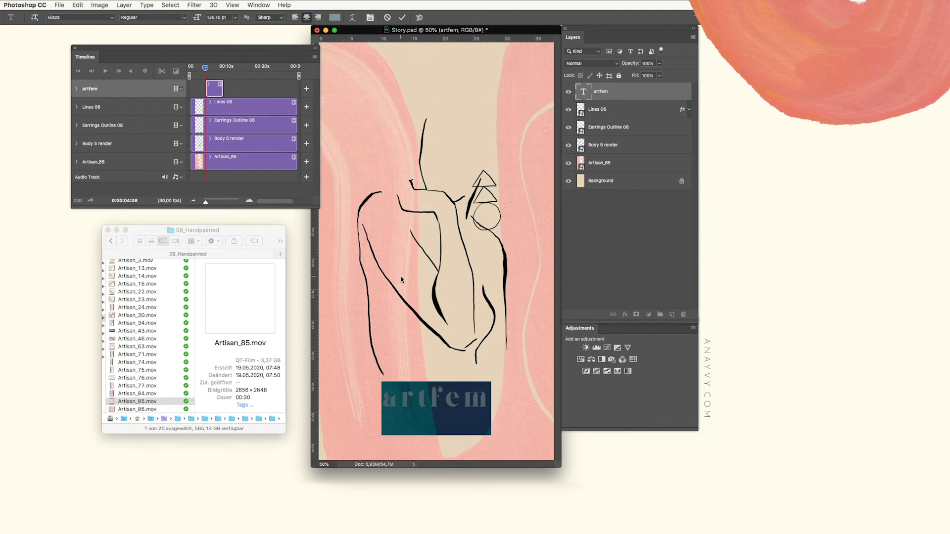
pyautogui.click(1, 267)
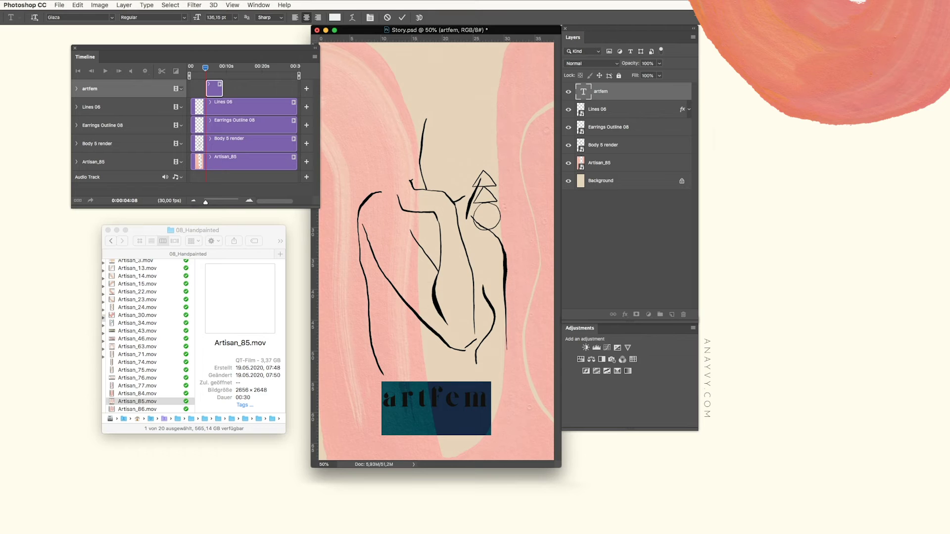
pyautogui.click(1, 44)
pyautogui.moveTo(471, 398)
pyautogui.mouseDown()
pyautogui.moveTo(472, 349)
pyautogui.moveTo(471, 400)
pyautogui.mouseUp()
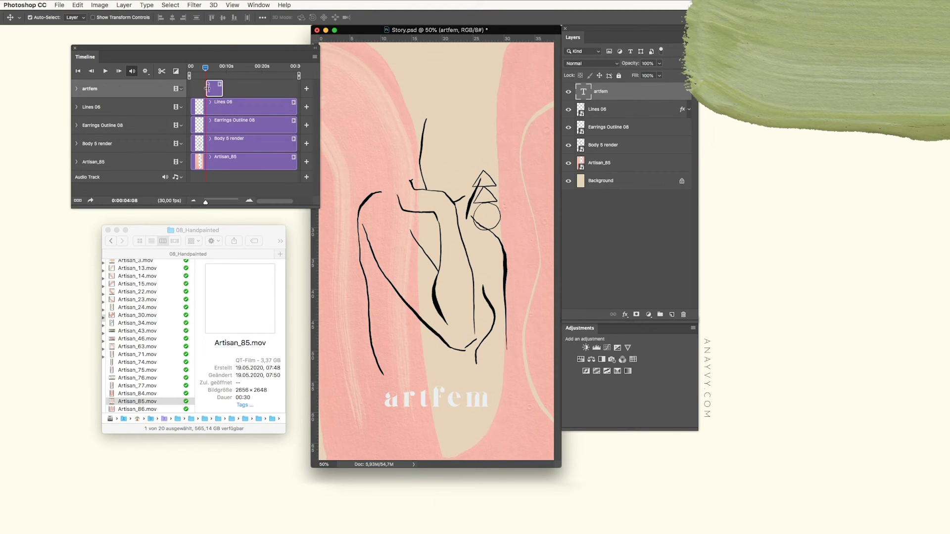
# Step: Extend the artfem text clip to span the full length of the other clips
pyautogui.moveTo(213, 69); pyautogui.dragTo(297, 90)
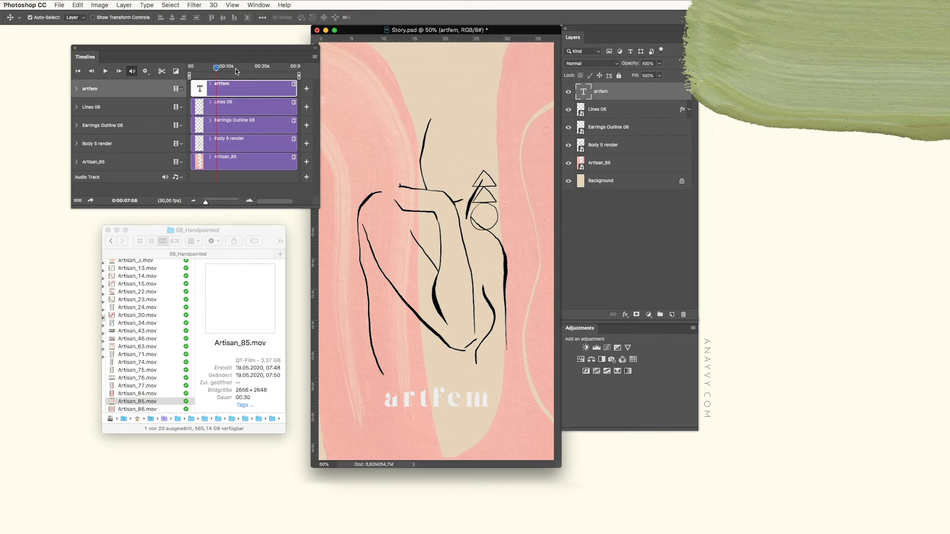
# Step: Warp the Artisan_85 clip so its pink shape curves behind the figure and across the bottom of the canvas
pyautogui.click(621, 163)
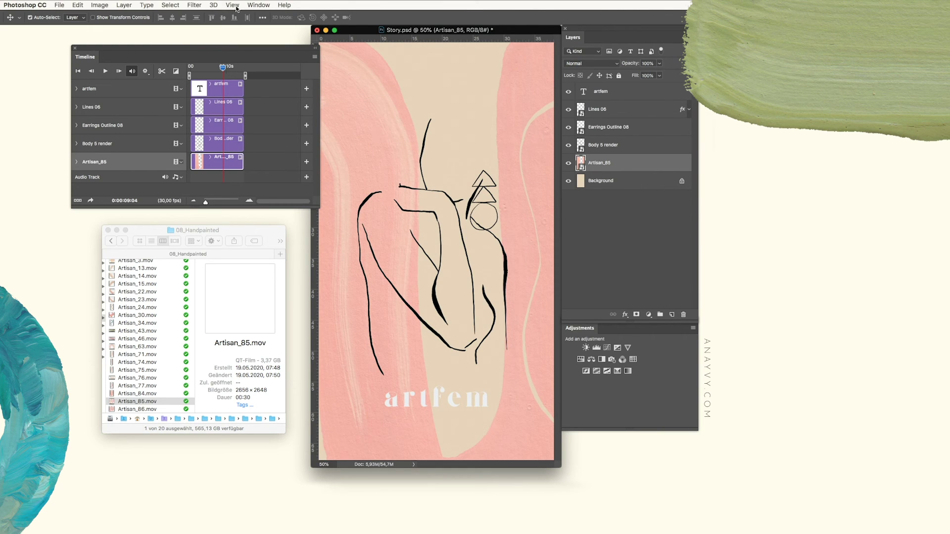
pyautogui.press('super+t')
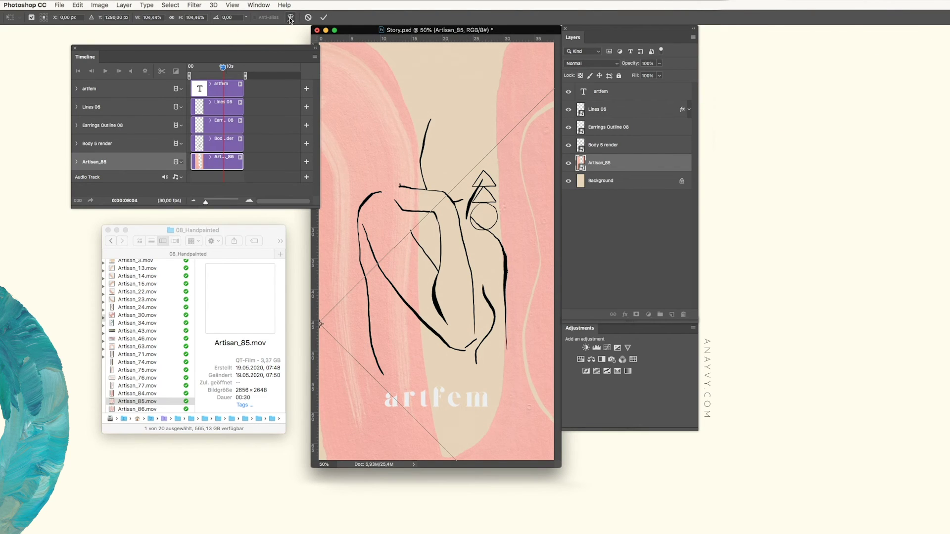
pyautogui.click(290, 18)
pyautogui.moveTo(474, 181)
pyautogui.mouseDown()
pyautogui.moveTo(429, 194)
pyautogui.moveTo(509, 411)
pyautogui.moveTo(532, 317)
pyautogui.moveTo(444, 240)
pyautogui.mouseUp()
pyautogui.moveTo(473, 212); pyautogui.dragTo(531, 244)
pyautogui.press('Return')
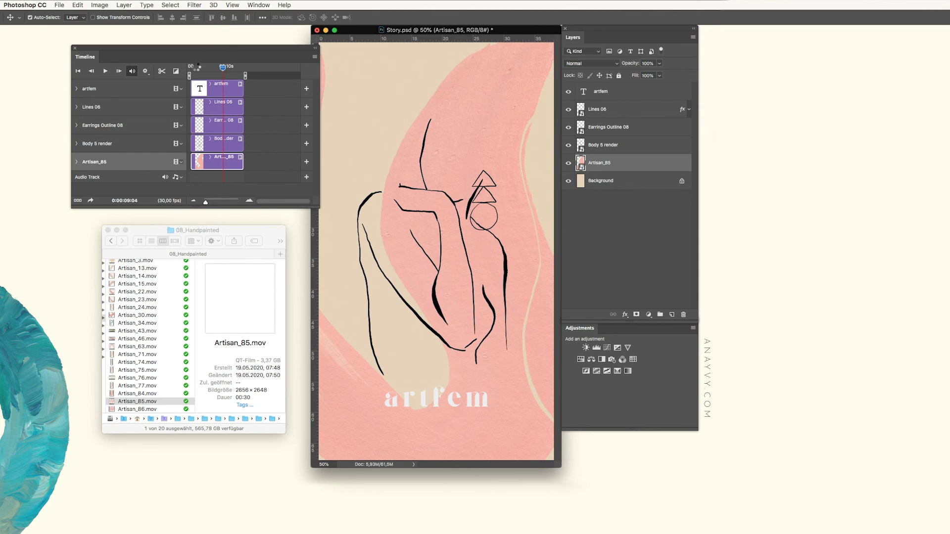
# Step: Play the animation from near its beginning to check the warped Artisan_85 clip, stopping at 0:00:00:18
pyautogui.click(192, 68)
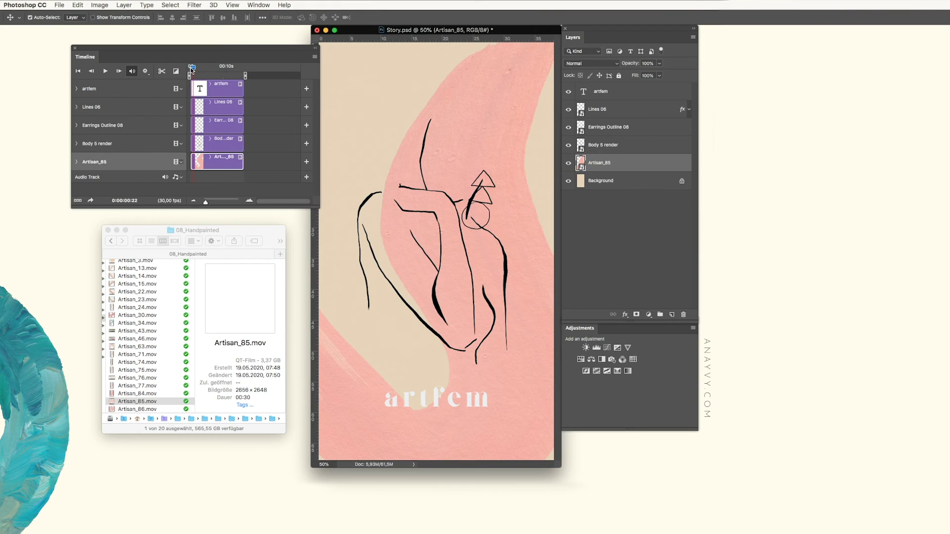
pyautogui.press('space')
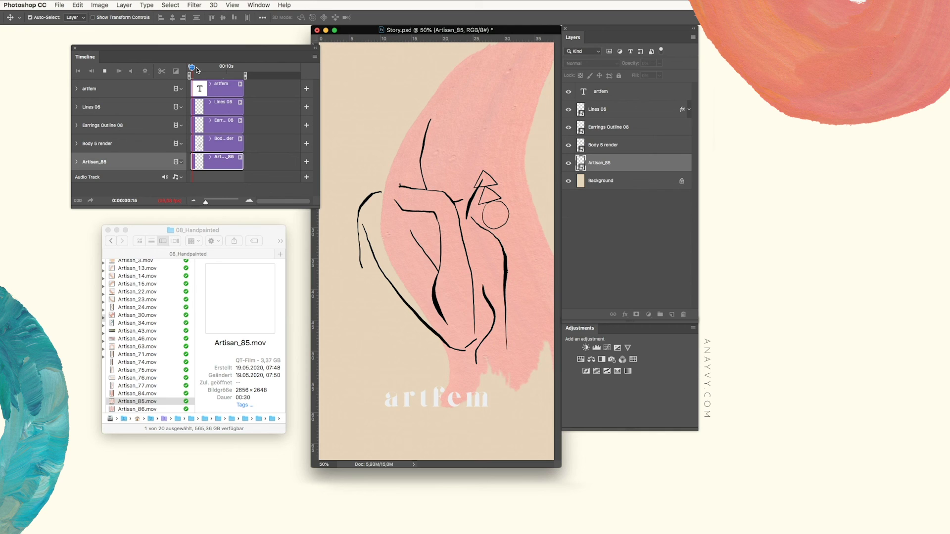
pyautogui.press('space')
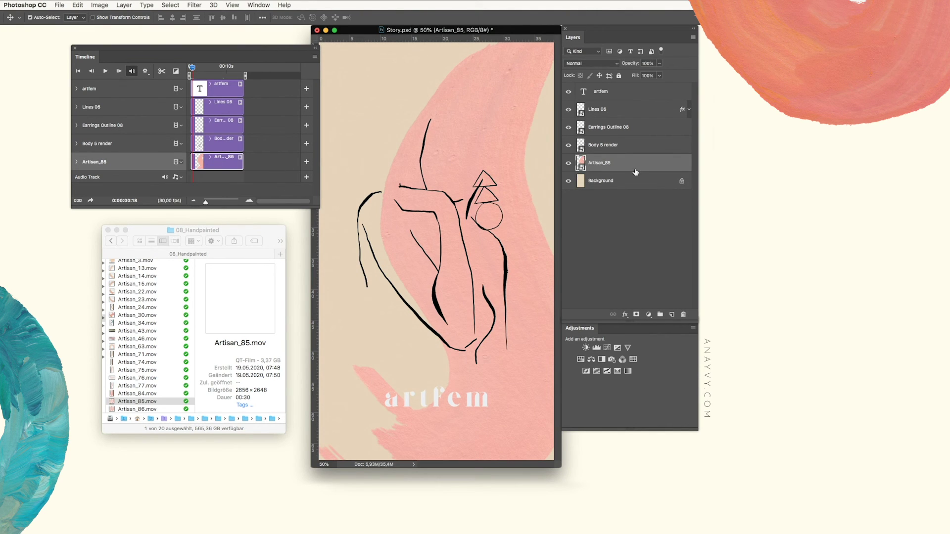
# Step: Delete the Artisan_85 layer and select Pattern_07.mov in the 11_SeamlessPatterns folder in Finder
pyautogui.press('Delete')
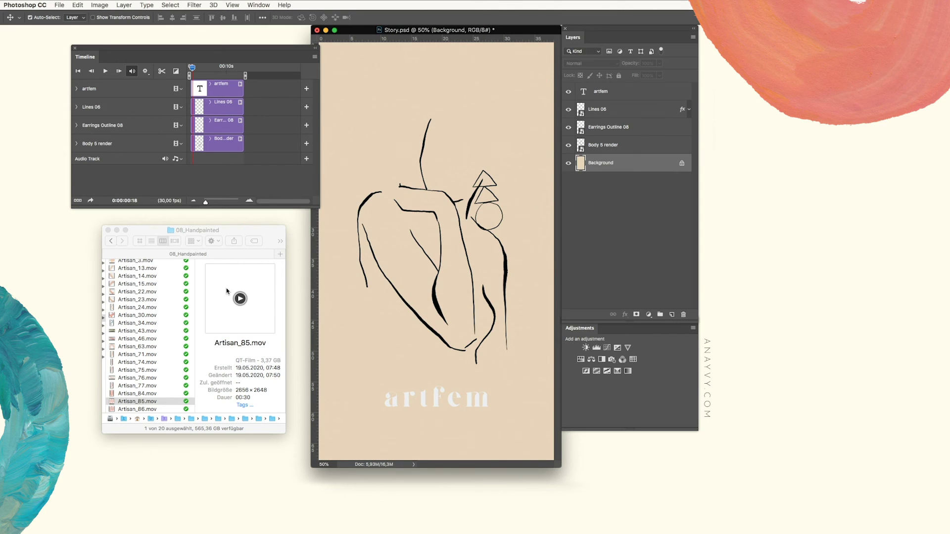
pyautogui.hscroll(-3, 190, 266)
pyautogui.hscroll(-2, 202, 282)
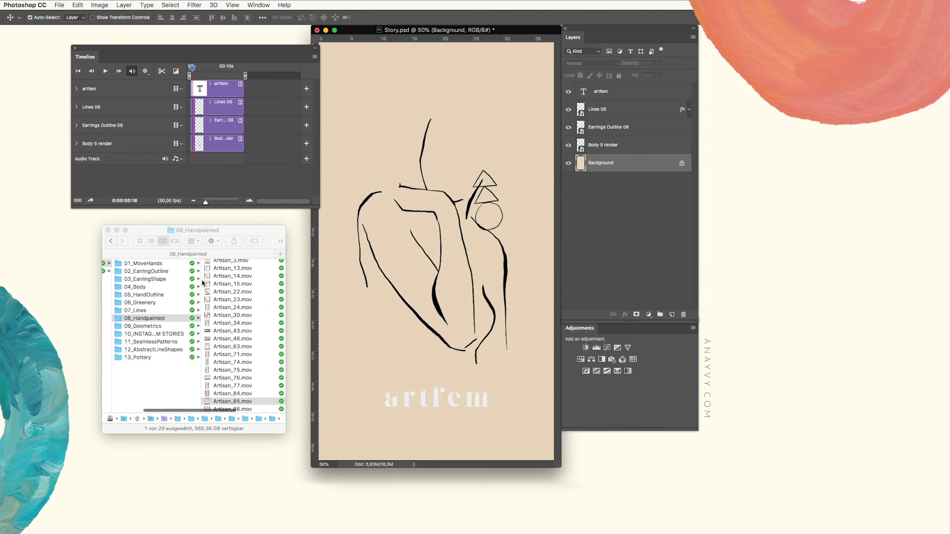
pyautogui.click(180, 345)
pyautogui.click(179, 345)
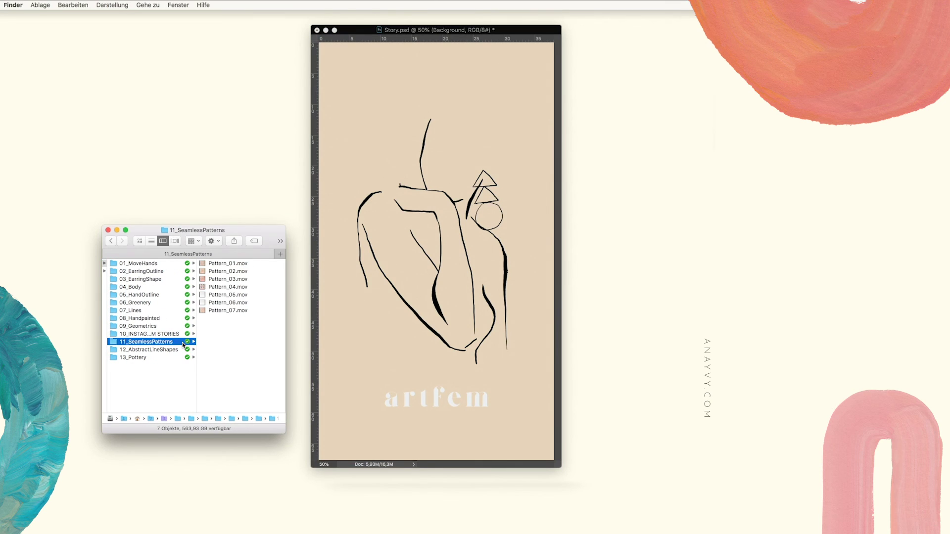
pyautogui.click(231, 273)
pyautogui.click(141, 311)
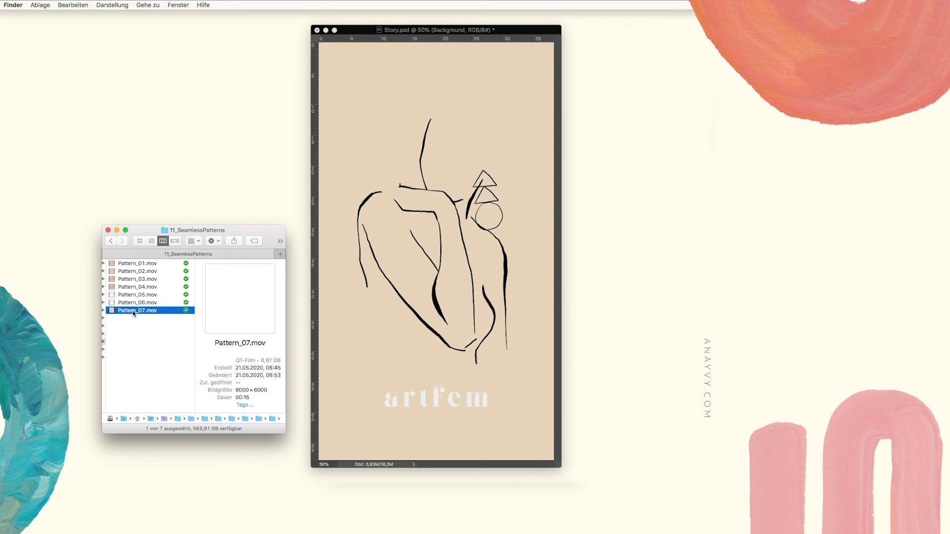
# Step: Place Pattern_07.mov in the Photoshop story just above the Background layer, scaled to 42.93% so it covers the whole canvas
pyautogui.moveTo(326, 275); pyautogui.dragTo(330, 278)
pyautogui.moveTo(555, 96); pyautogui.dragTo(691, 72)
pyautogui.moveTo(319, 370); pyautogui.dragTo(193, 500)
pyautogui.moveTo(362, 226); pyautogui.dragTo(480, 346)
pyautogui.moveTo(450, 250); pyautogui.dragTo(510, 181)
pyautogui.moveTo(369, 84); pyautogui.dragTo(225, 42)
pyautogui.moveTo(493, 142); pyautogui.dragTo(468, 139)
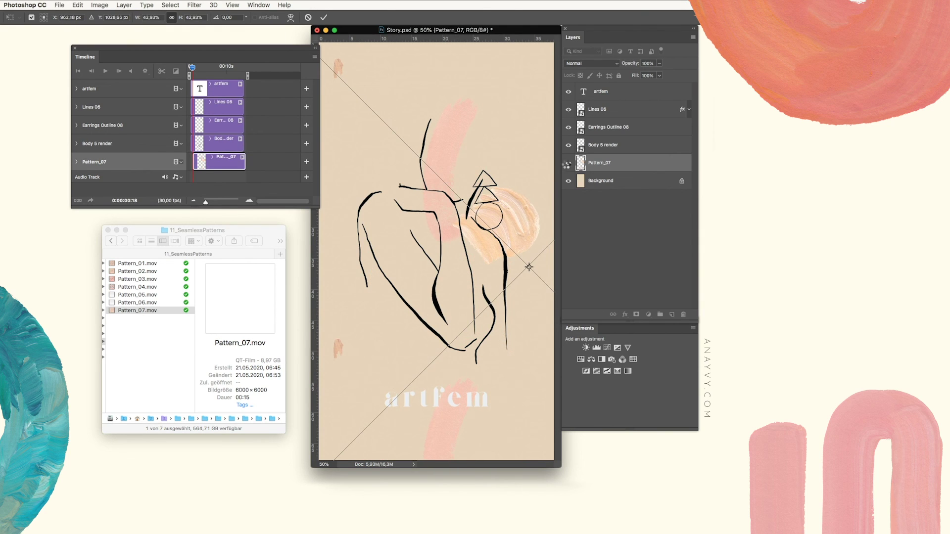
pyautogui.press('Return')
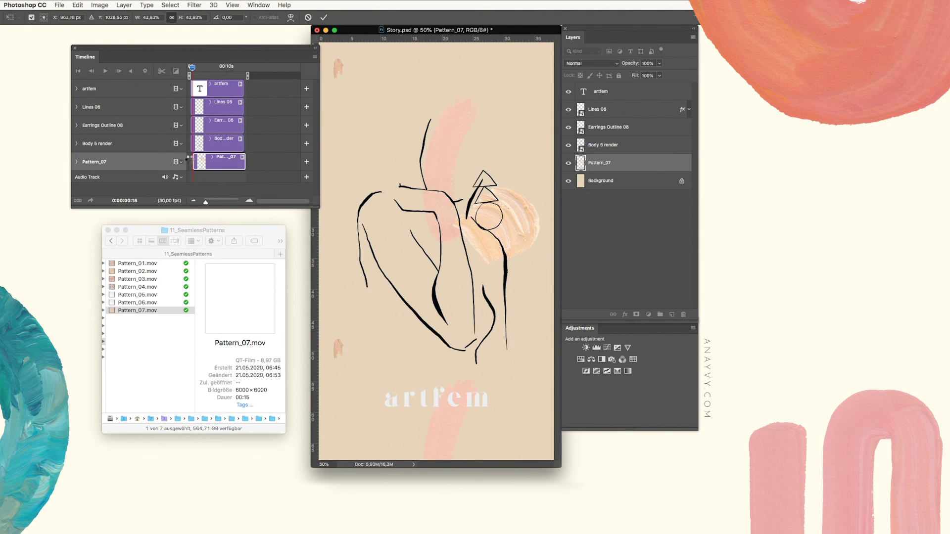
# Step: Align the Pattern_07 clip with the start of the other clips and scrub the animation to 0:00:10:11 to preview it
pyautogui.moveTo(203, 165); pyautogui.dragTo(201, 165)
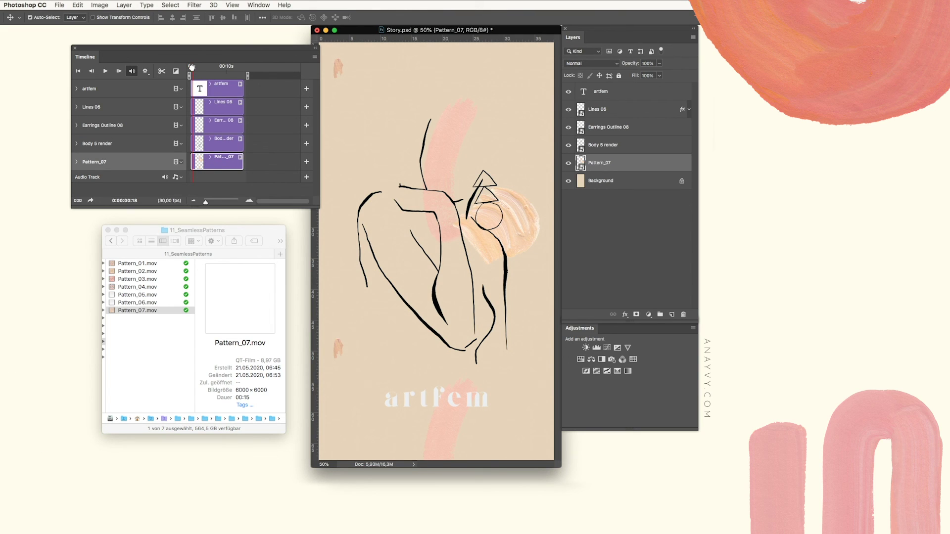
pyautogui.moveTo(191, 67); pyautogui.dragTo(226, 66)
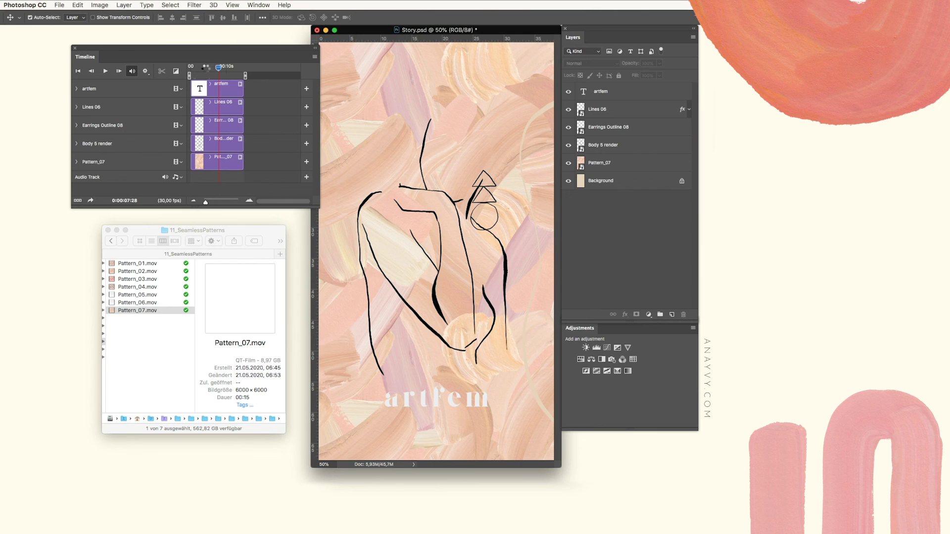
# Step: Open the Render Video export settings for the story and move the dialog clear of the timeline
pyautogui.click(58, 5)
pyautogui.moveTo(90, 117)
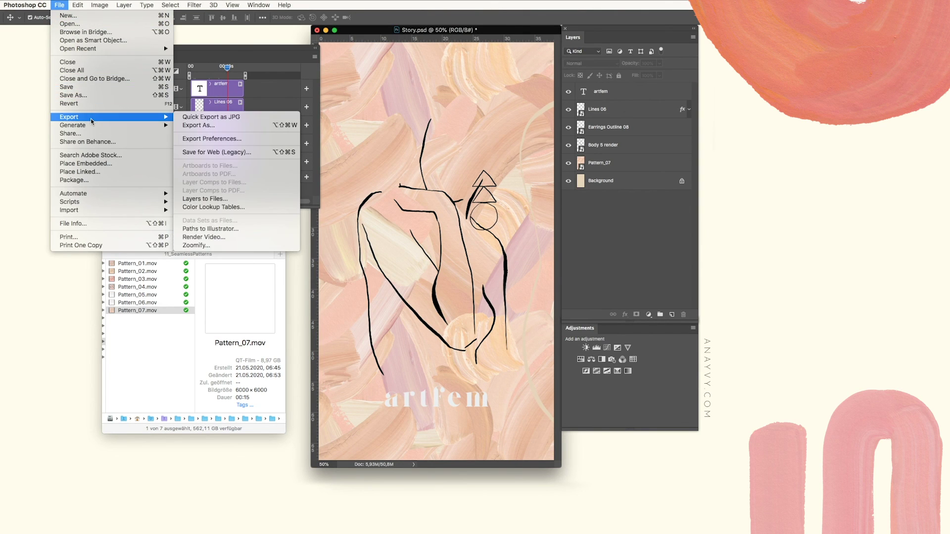
pyautogui.click(244, 237)
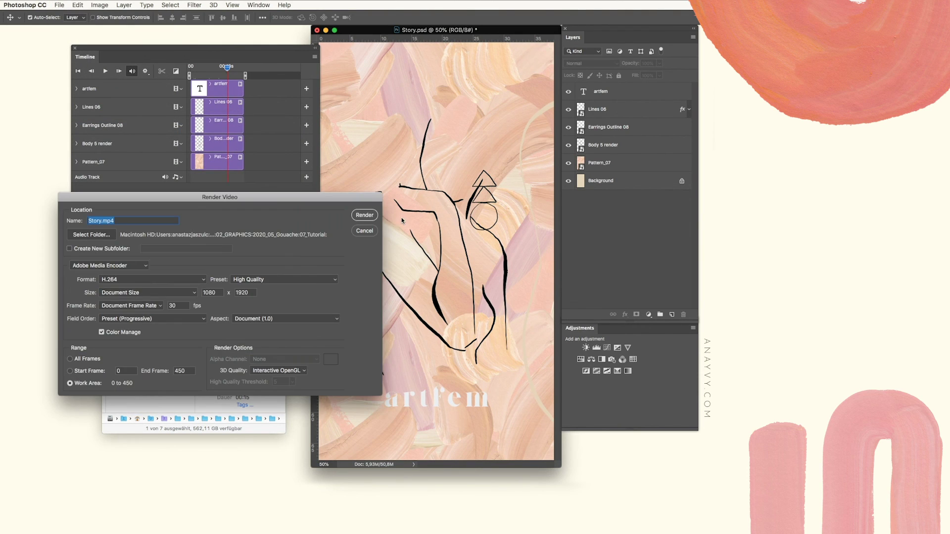
pyautogui.moveTo(269, 203); pyautogui.dragTo(467, 140)
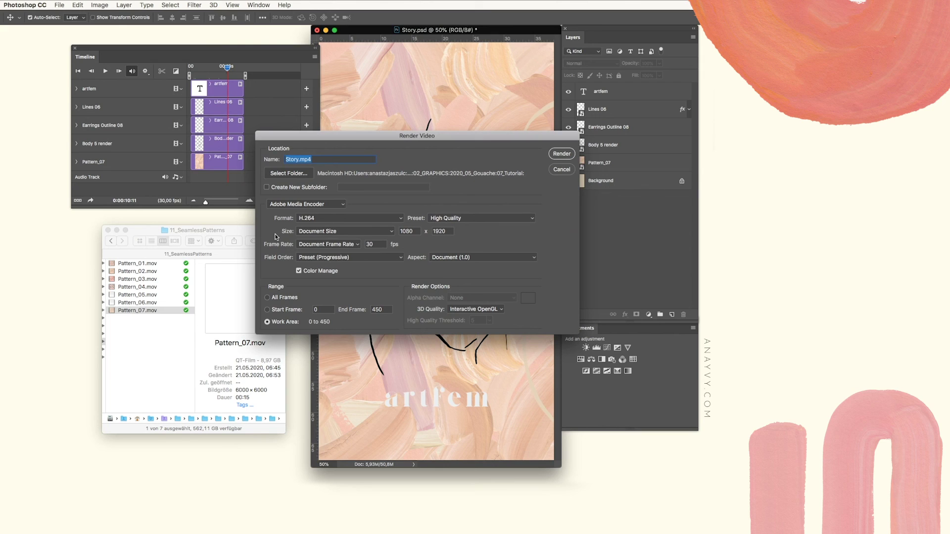